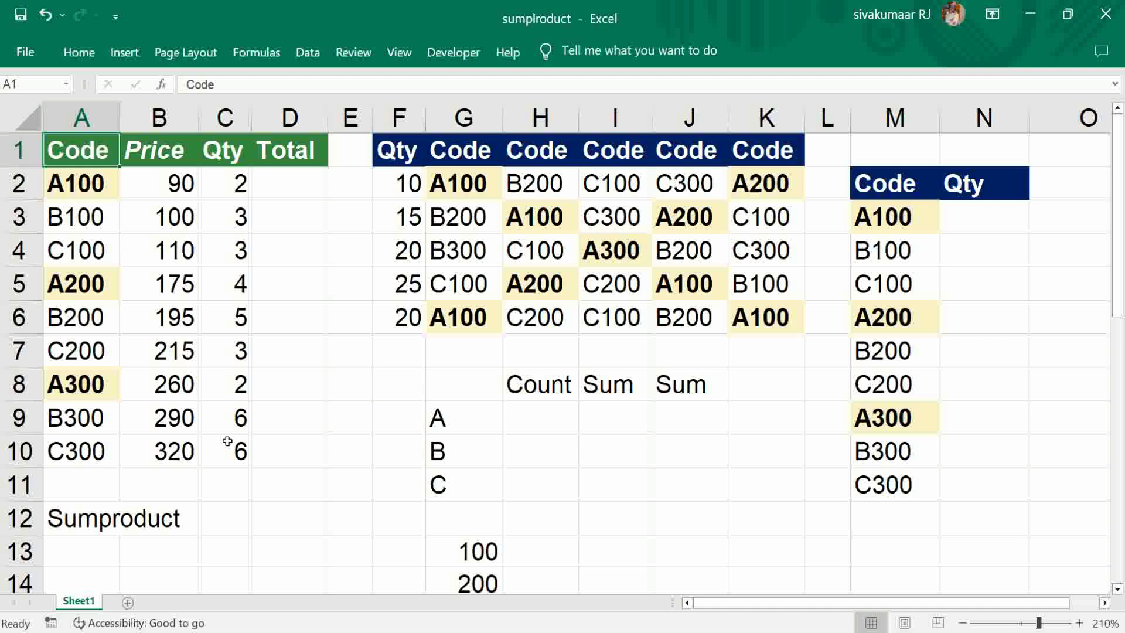
- Select the price range B2:B10 and the quantity range C2:C10
left_click_drag(161, 183, 170, 317)
left_click(163, 185)
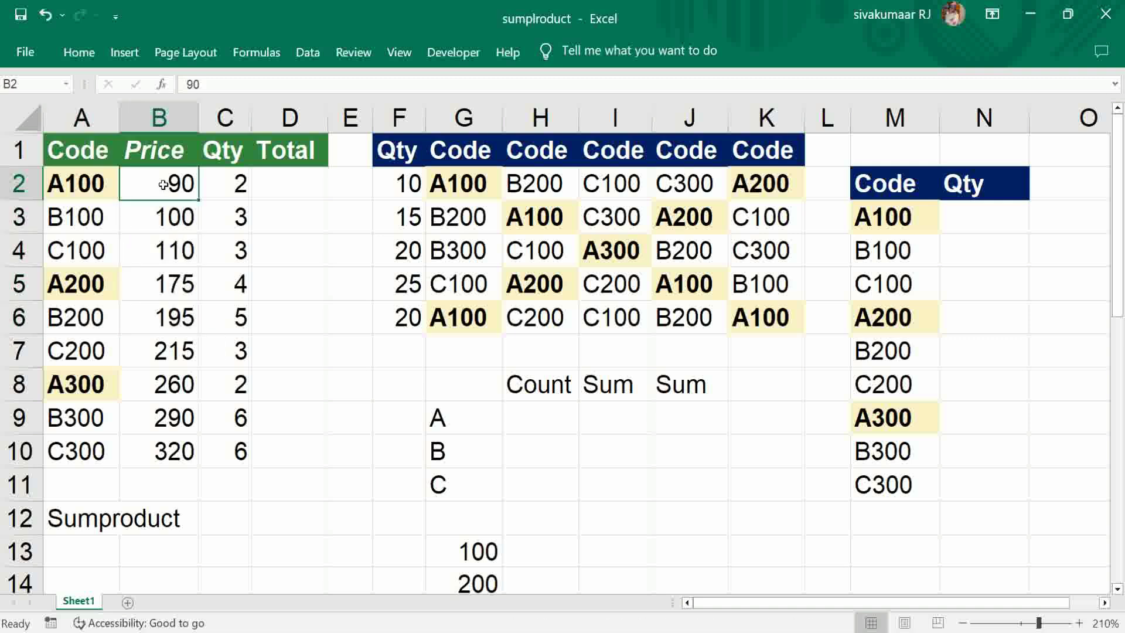
key("shift+Down")
key("shift+Down")
key("shift+Down")
key("shift+Down")
key("shift+Down")
key("shift+Down")
key("shift+Down")
key("shift+Down")
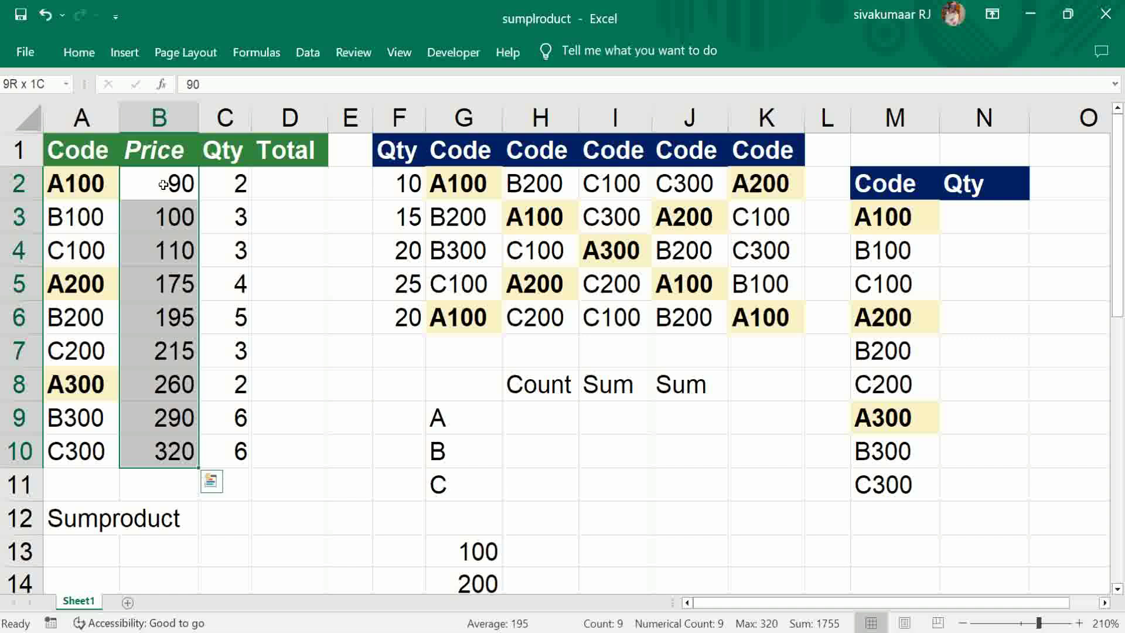
left_click(229, 178)
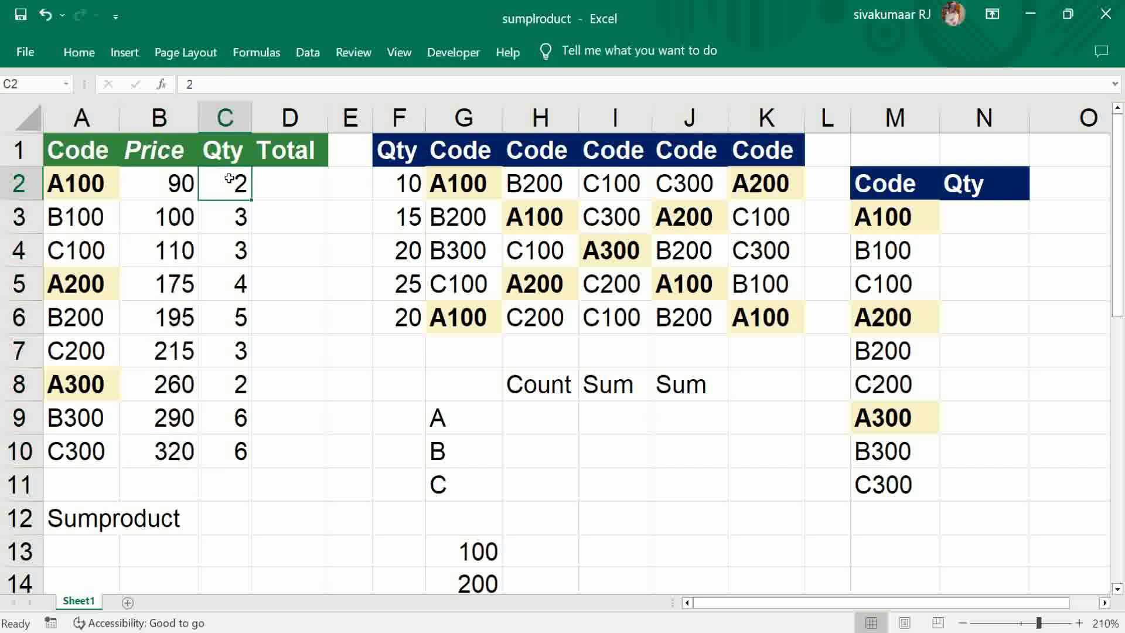
key("shift+Down")
key("shift+Down")
key("shift+Down")
key("shift+Down")
key("shift+Down")
key("shift+Down")
key("shift+Down")
key("shift+Down")
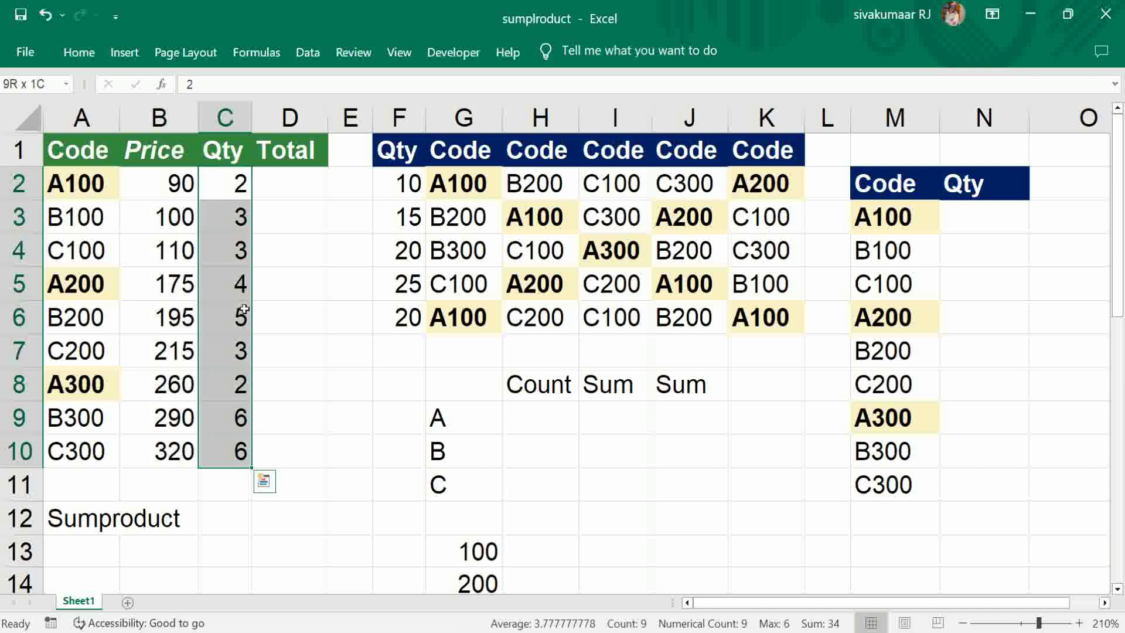
- Enter =SUMPRODUCT(B2:B10,C2:C10) in D12, returning 7310
left_click(278, 517)
type("=")
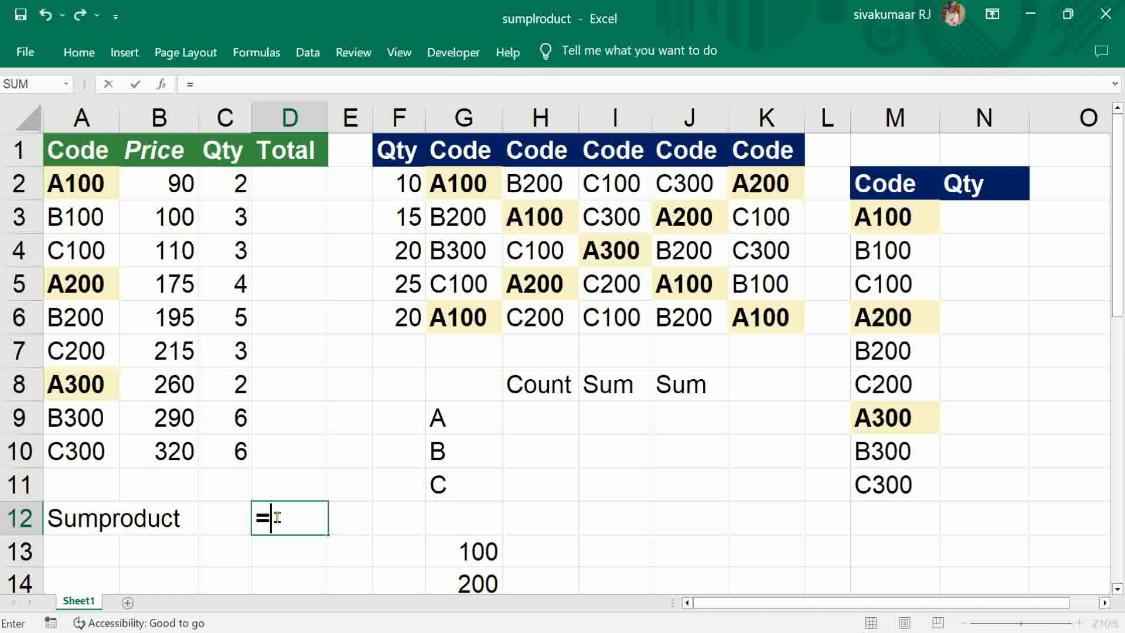
type("sumproduc")
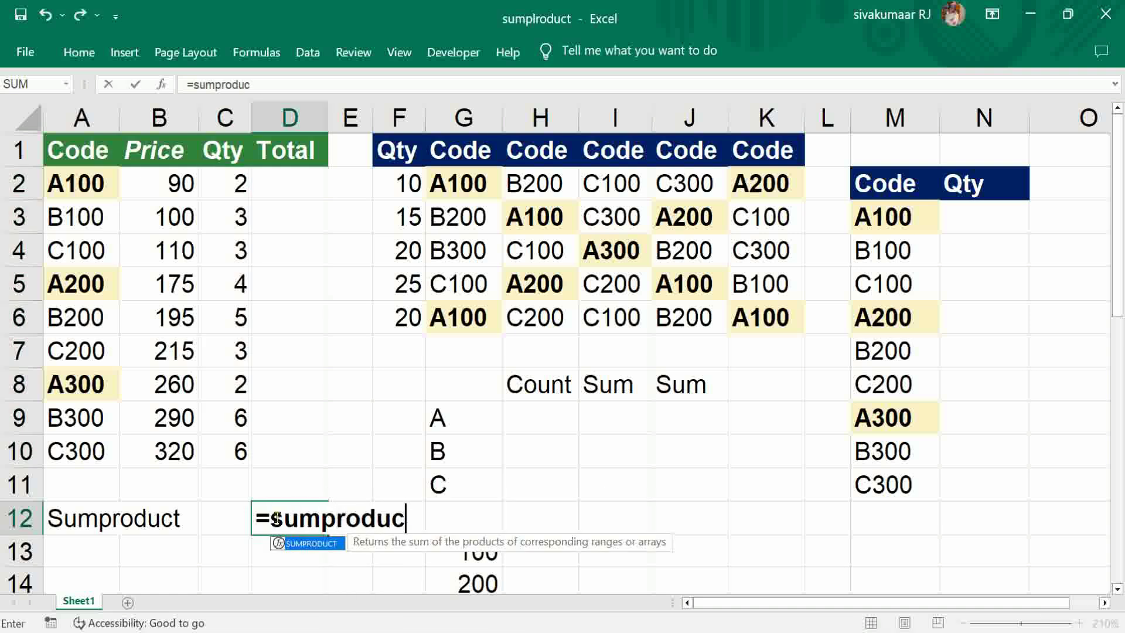
type("t(")
key("Left")
key("Left")
key("Left")
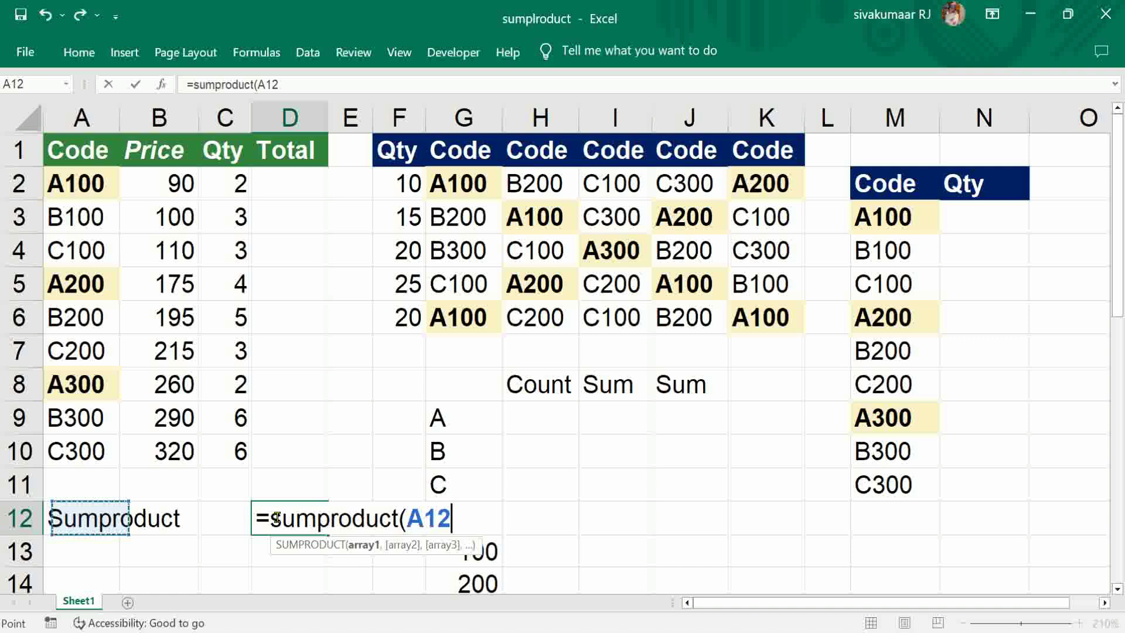
key("Up")
key("Up")
key("Up")
key("Up")
key("Up")
key("Up")
key("Up")
key("Up")
key("Right")
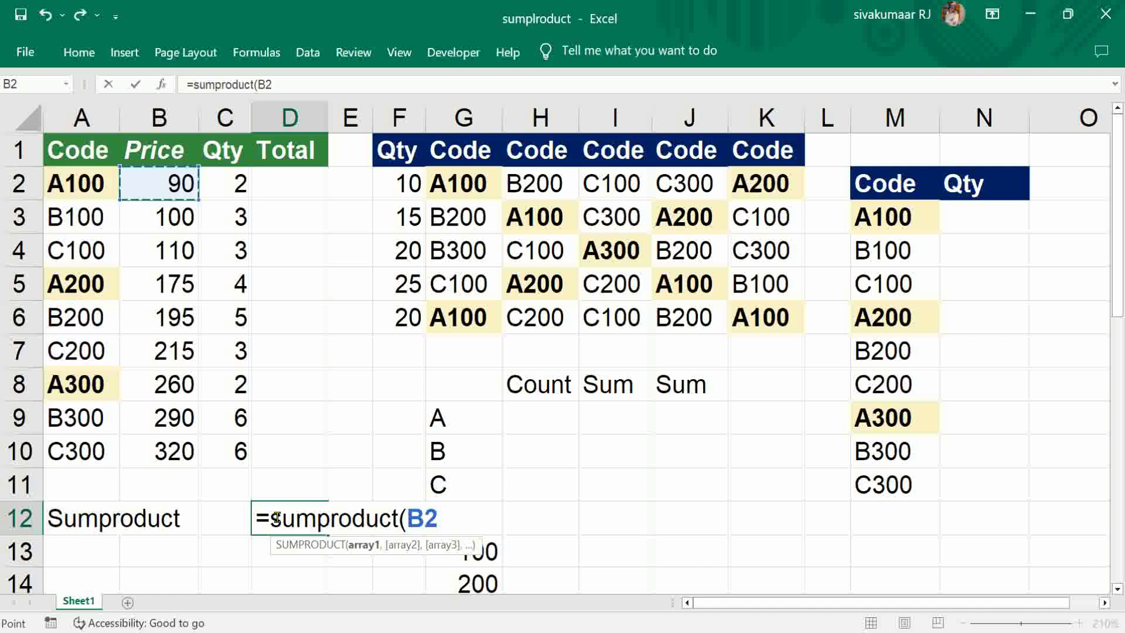
key("shift+Down")
key("shift+Down")
key("shift+Down")
key("shift+Down")
key("shift+Down")
key("shift+Down")
key("shift+Down")
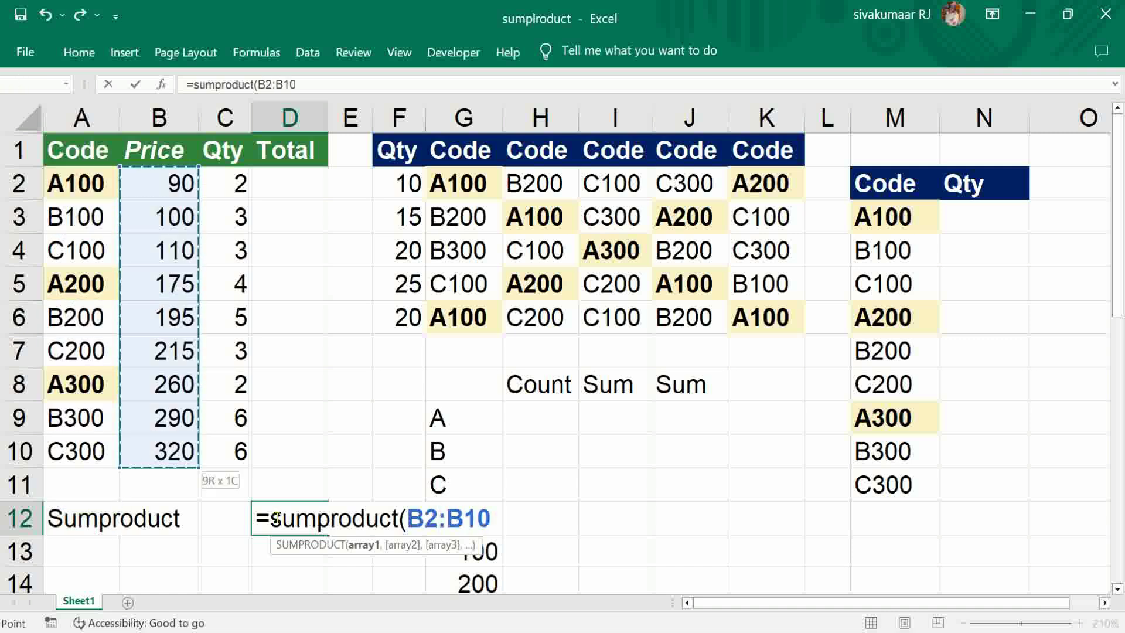
type(",")
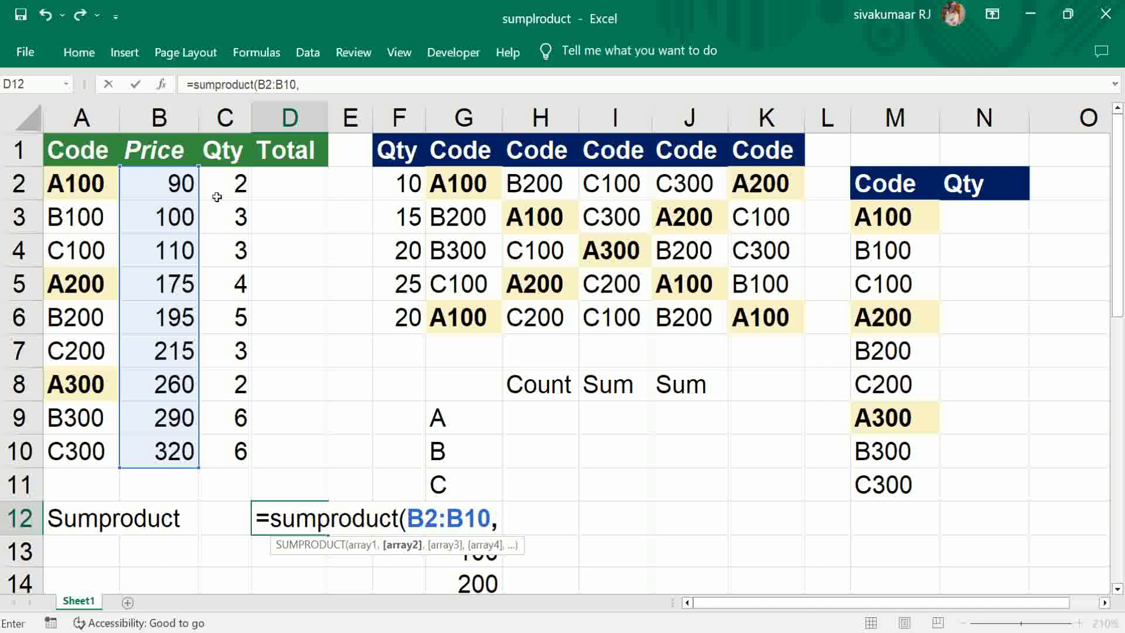
left_click(222, 185)
key("shift+Down")
key("shift+Down")
key("shift+Down")
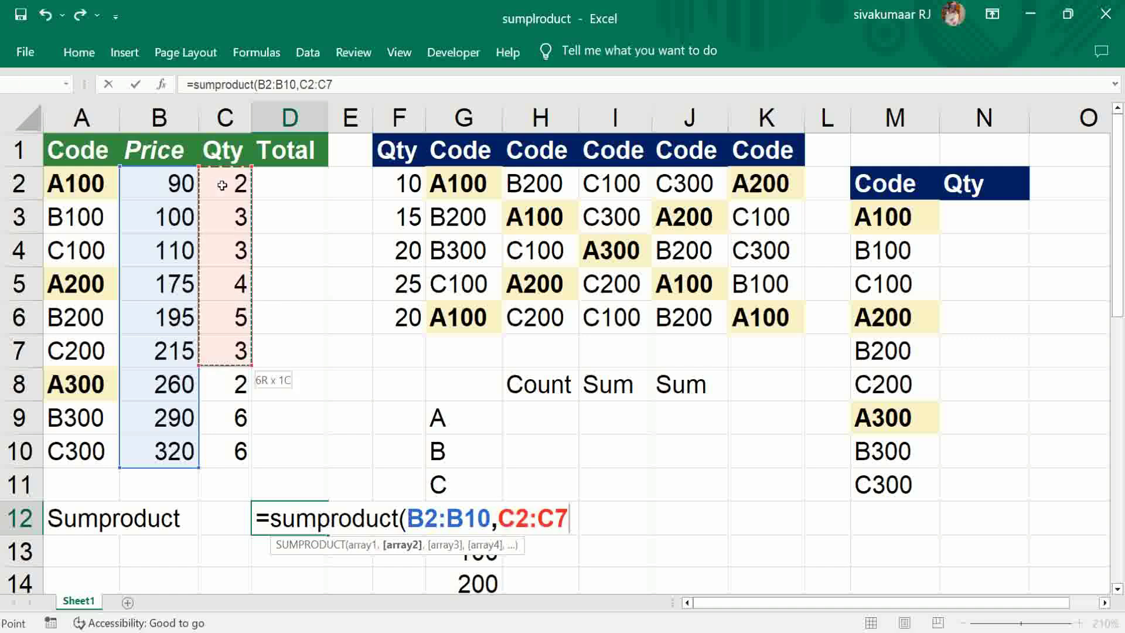
key("shift+Down")
key("shift+Down")
key("shift+Down")
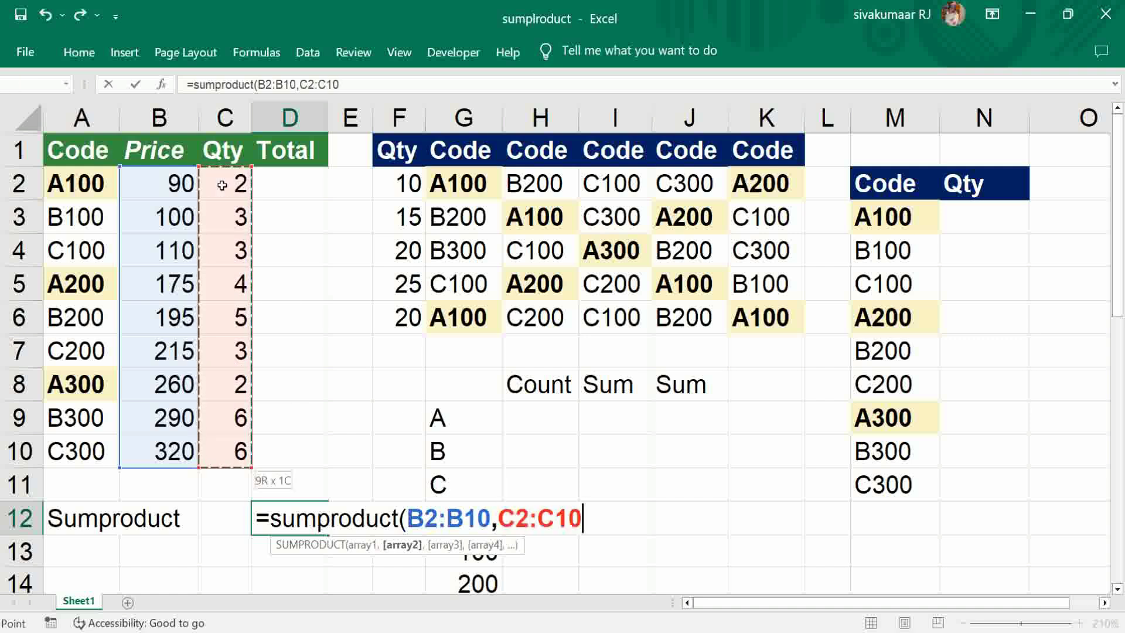
type(")")
key("Tab")
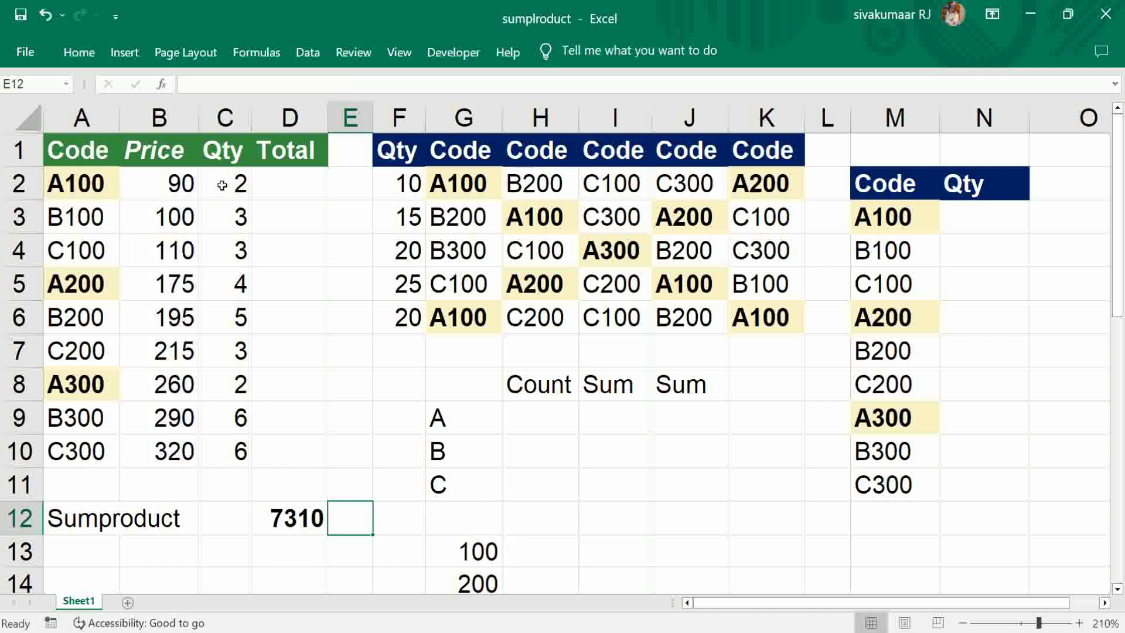
key("Left")
key("Up")
key("Up")
key("Up")
key("Up")
key("Up")
key("Up")
key("Up")
key("Up")
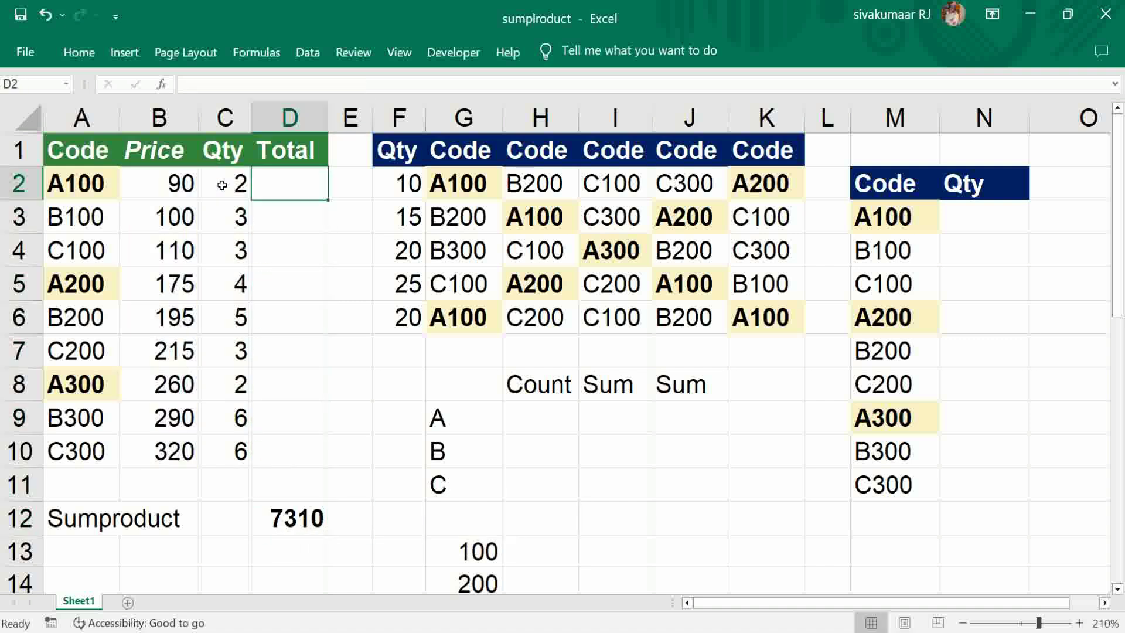
- Enter =B2*C2 in D2 to compute the first row's total
type("=")
key("Left")
key("Left")
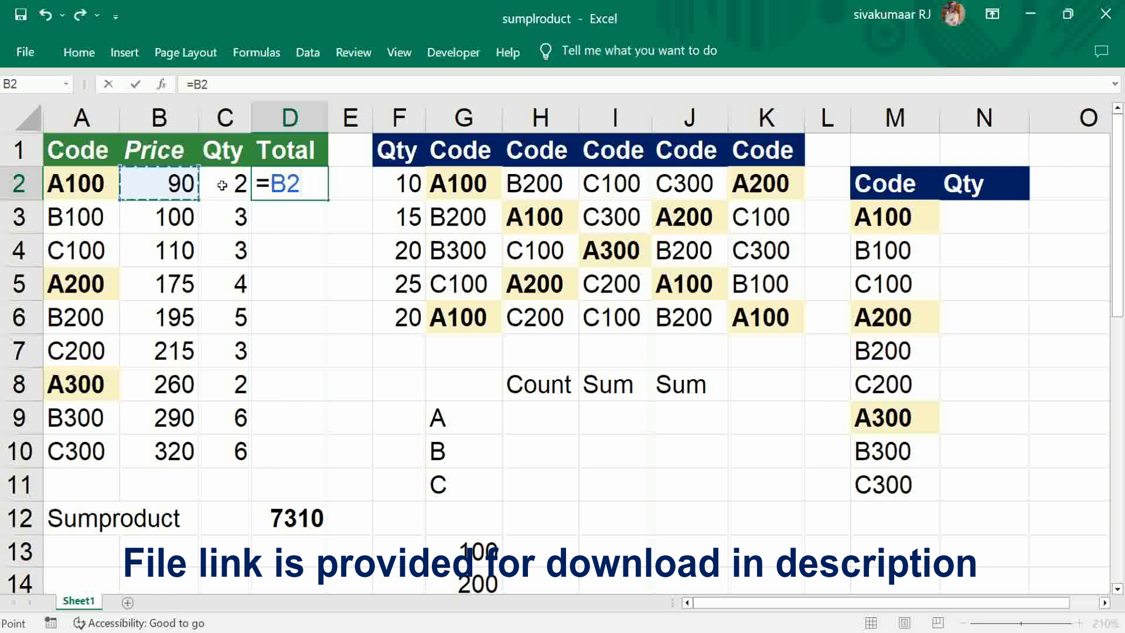
type("*")
key("Left")
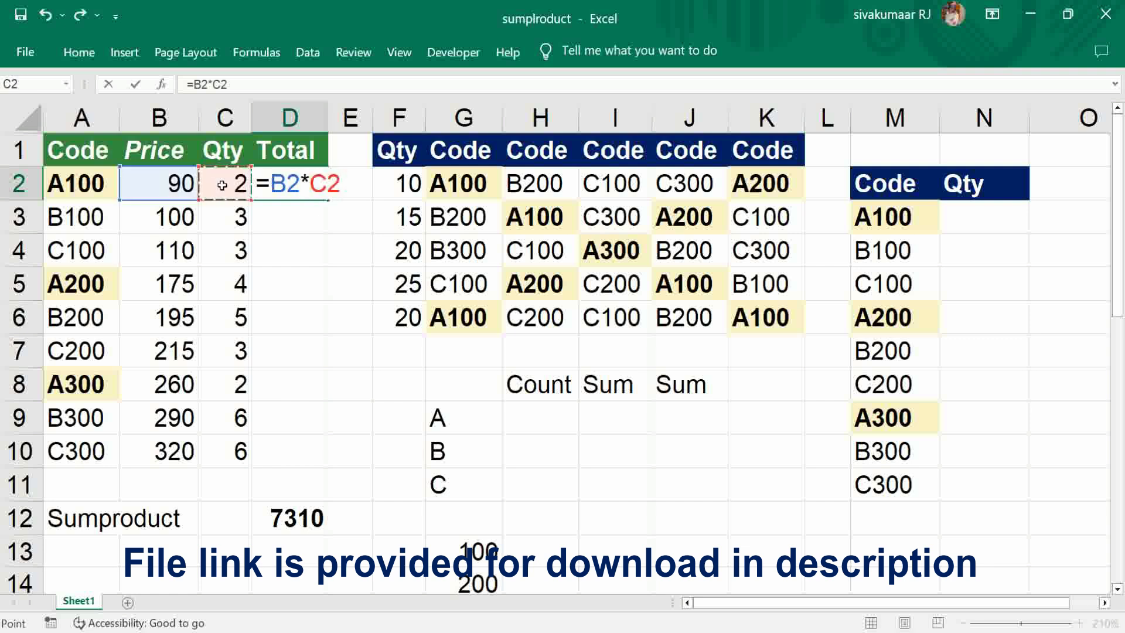
key("Tab")
key("Left")
- Copy the D2 formula down through D10
key("ctrl+c")
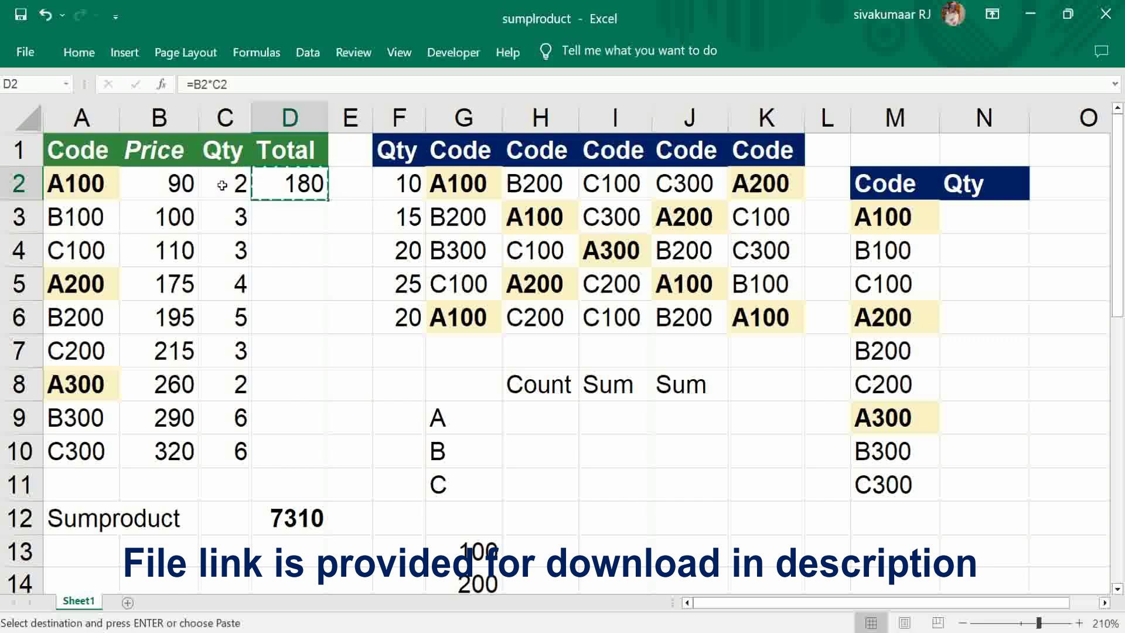
key("shift+Down")
key("shift+Down")
key("shift+Down")
key("shift+Down")
key("shift+Down")
key("shift+Down")
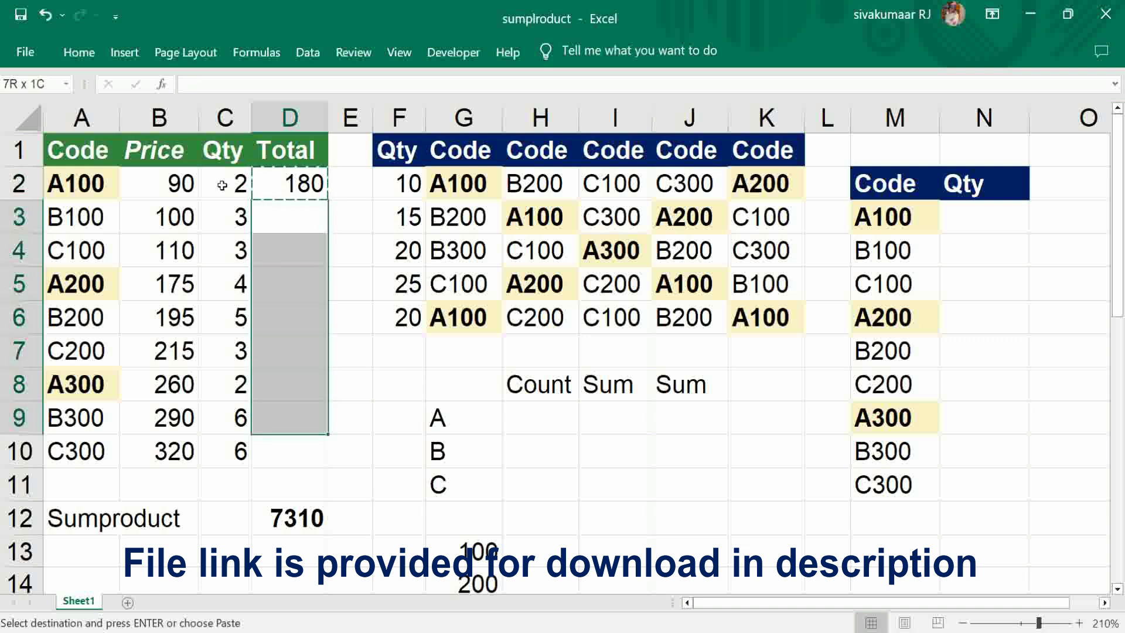
key("shift+Down")
key("Return")
- Sum the Total column with AutoSum in D11, giving 7310
key("Down")
key("Down")
key("Down")
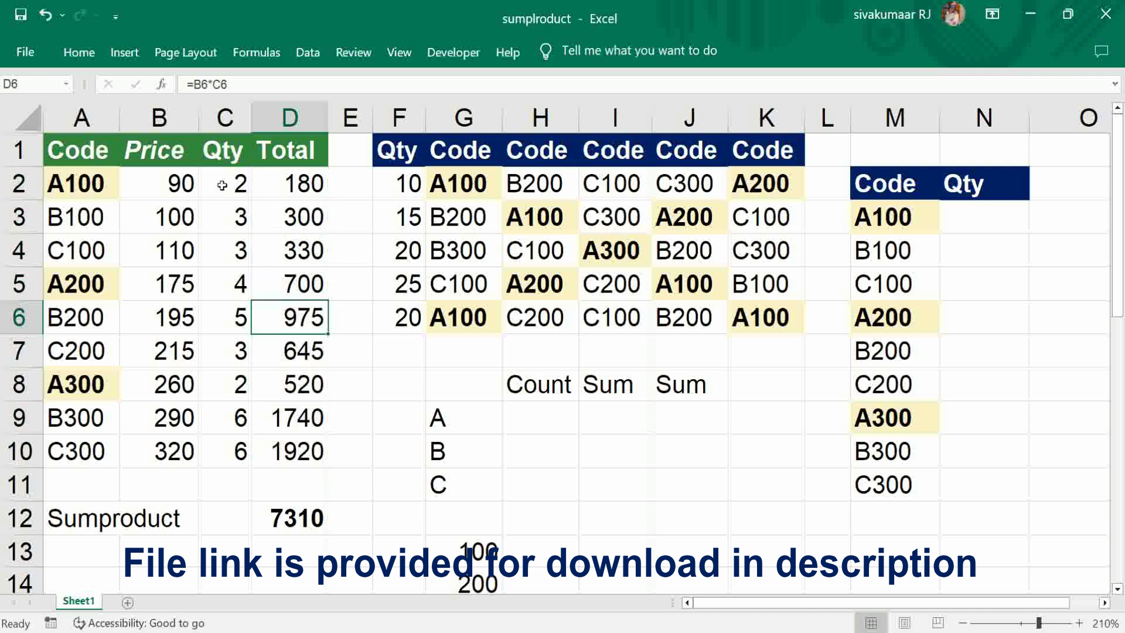
key("Down")
key("Down")
key("Down")
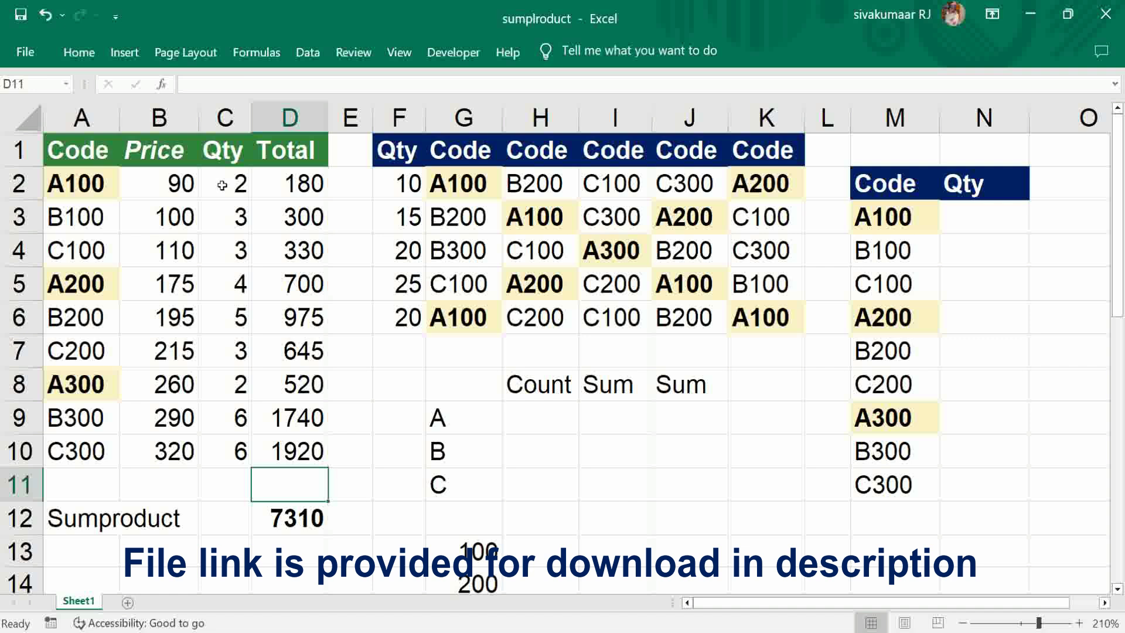
key("alt+equal")
key("Return")
left_click(984, 217)
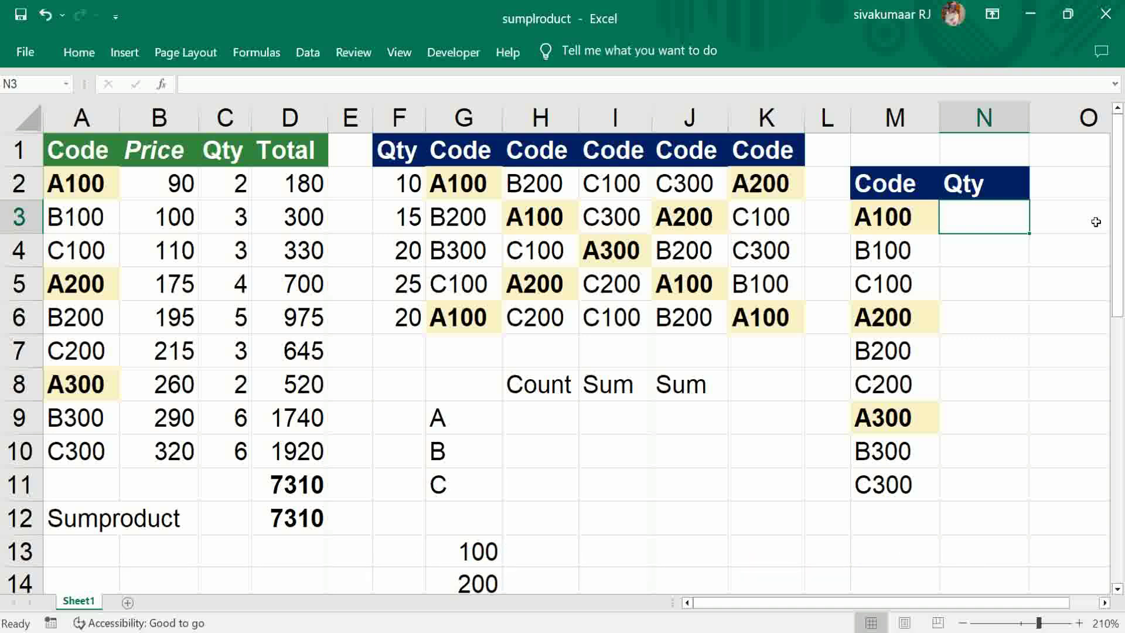
- In N3, start =SUMPRODUCT(($G$2:$K$6=M3)* to compare the code grid against A100
type("=sumprod")
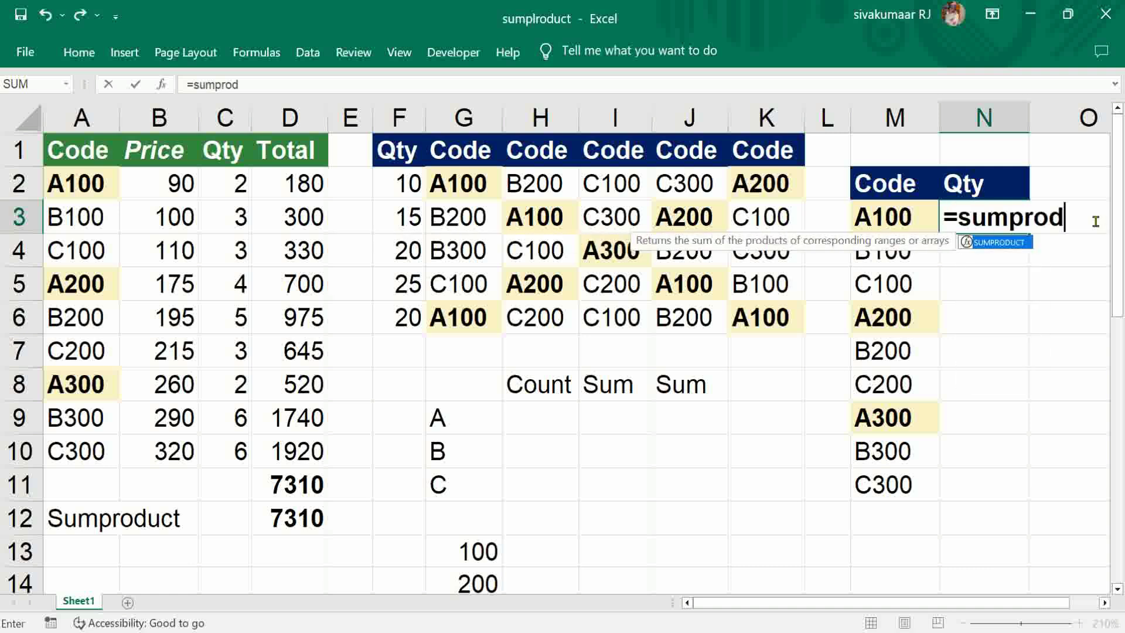
type("uct")
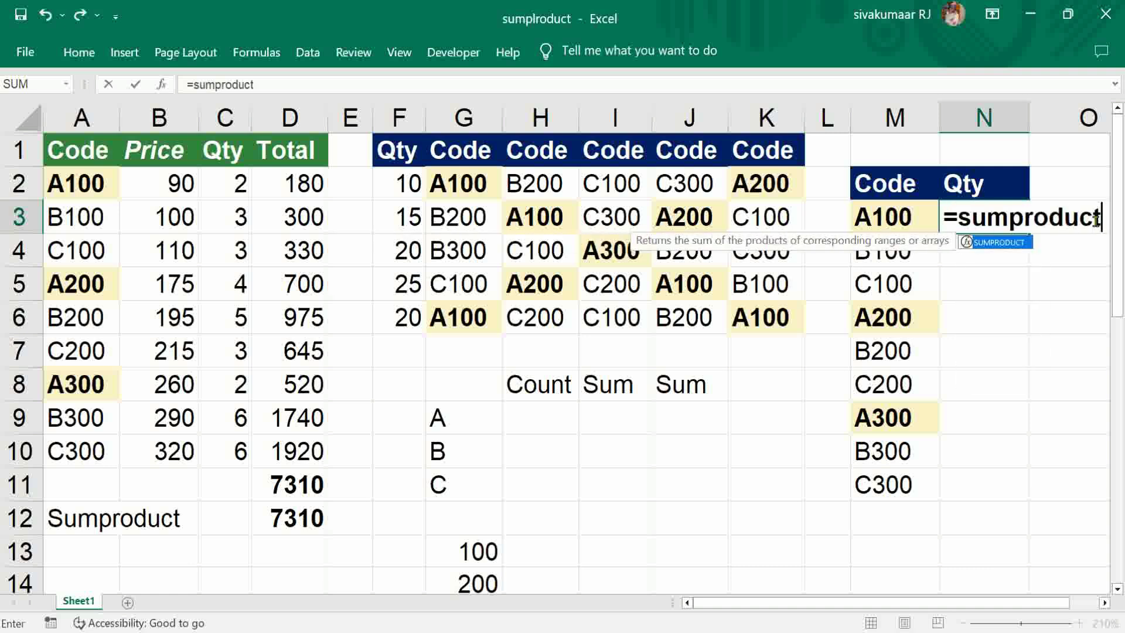
type("((")
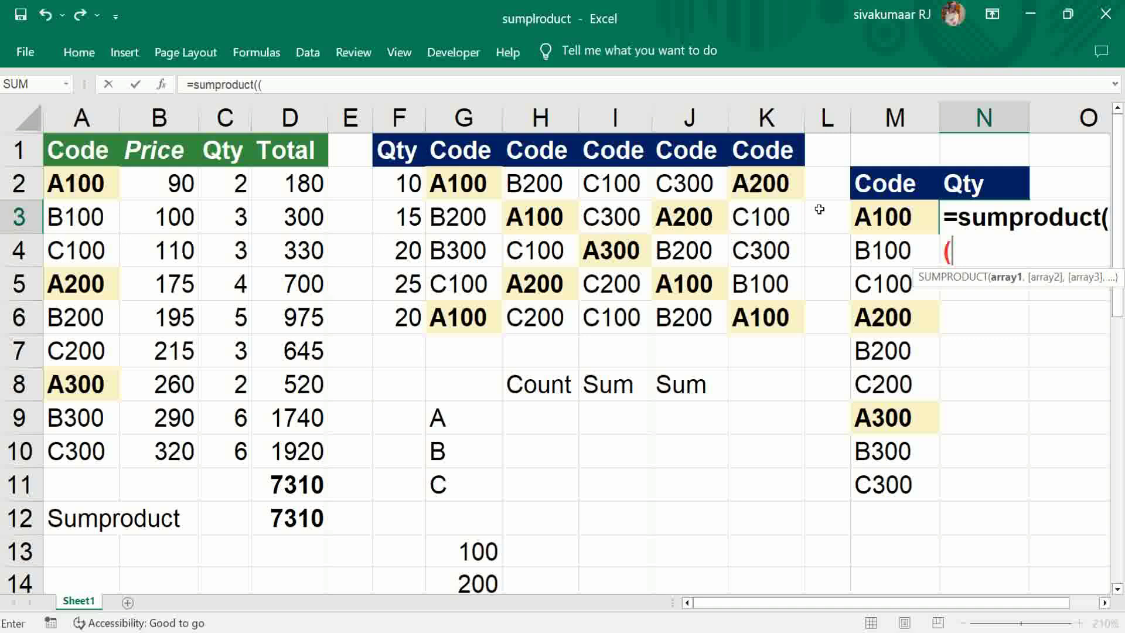
left_click(465, 179)
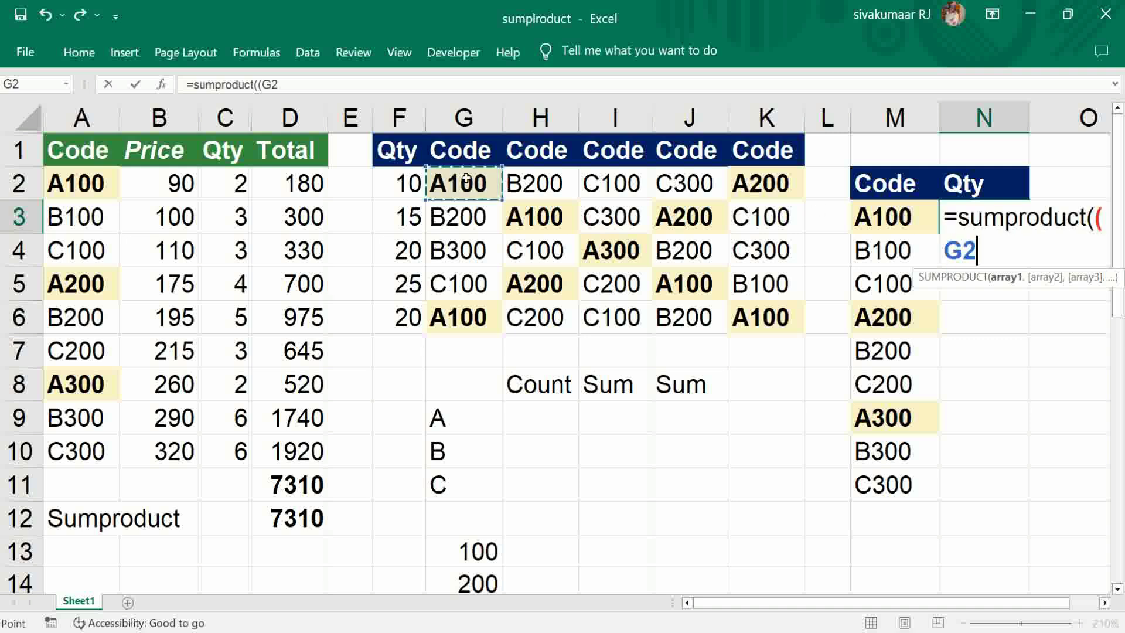
left_click_drag(465, 178, 742, 322)
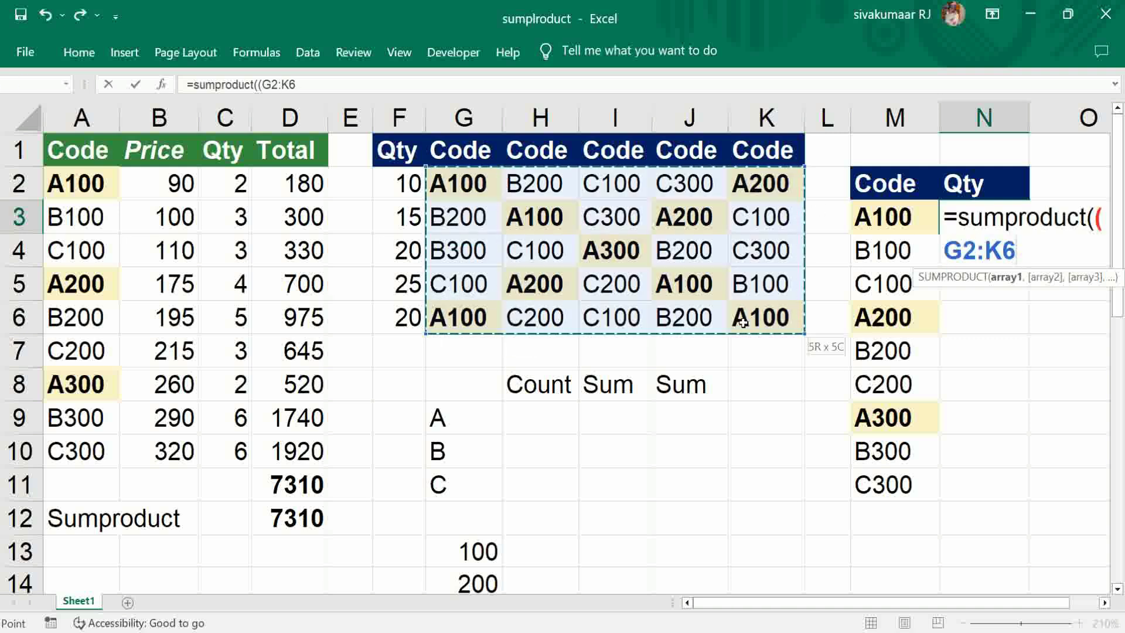
key("F4")
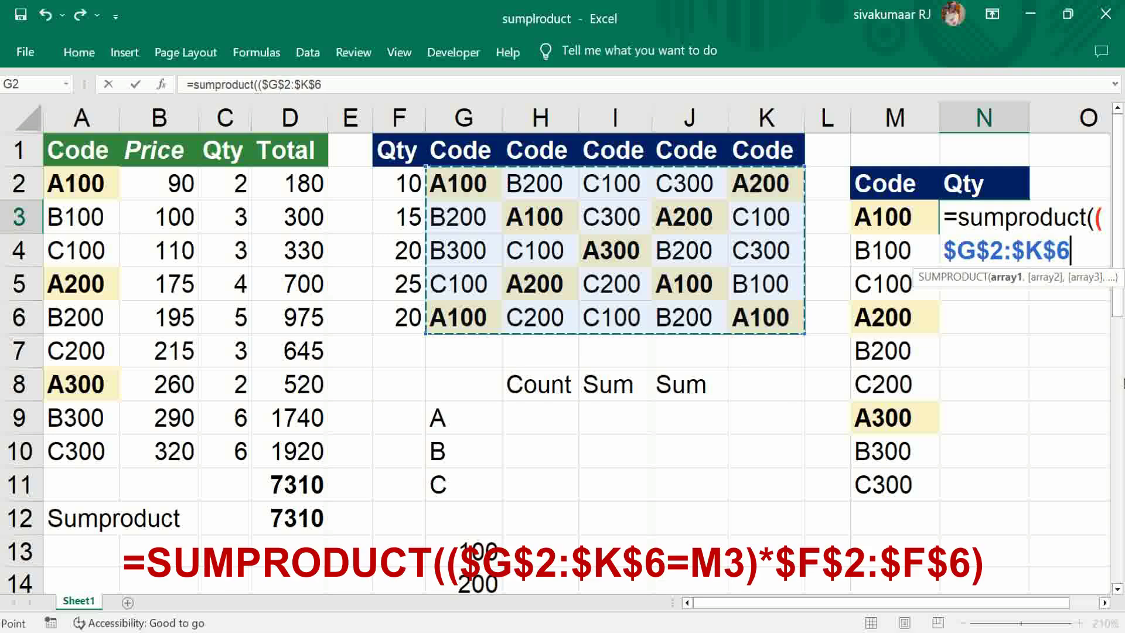
type("=")
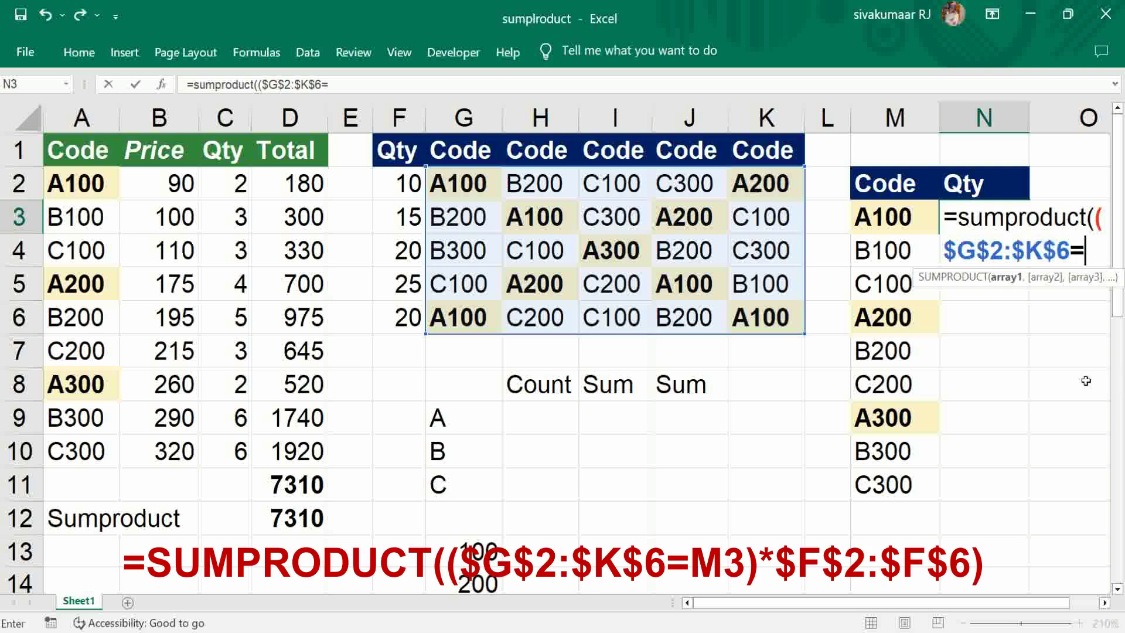
left_click(880, 220)
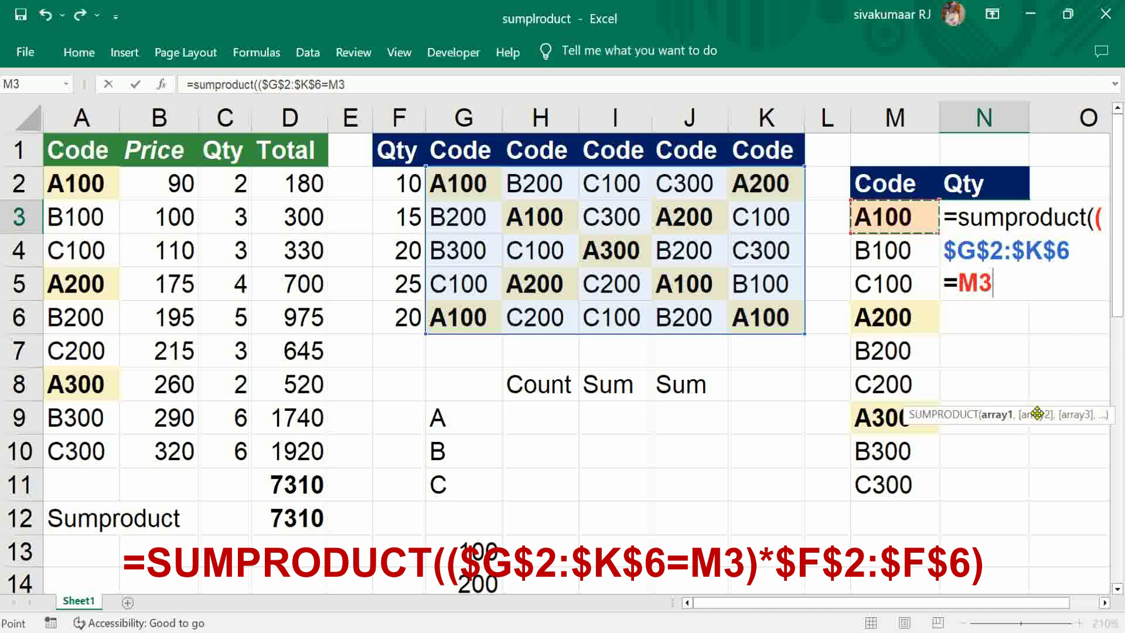
type(")")
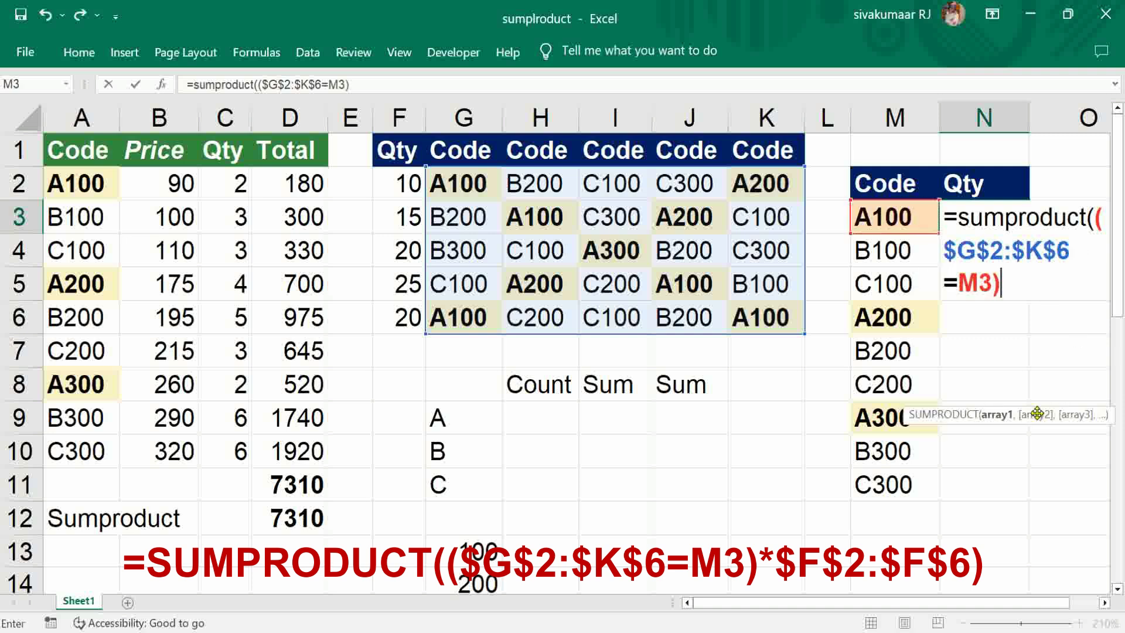
type("*")
- Finish the N3 formula with $F$2:$F$6, returning 90, and copy it
left_click(401, 188)
left_click_drag(401, 187, 398, 311)
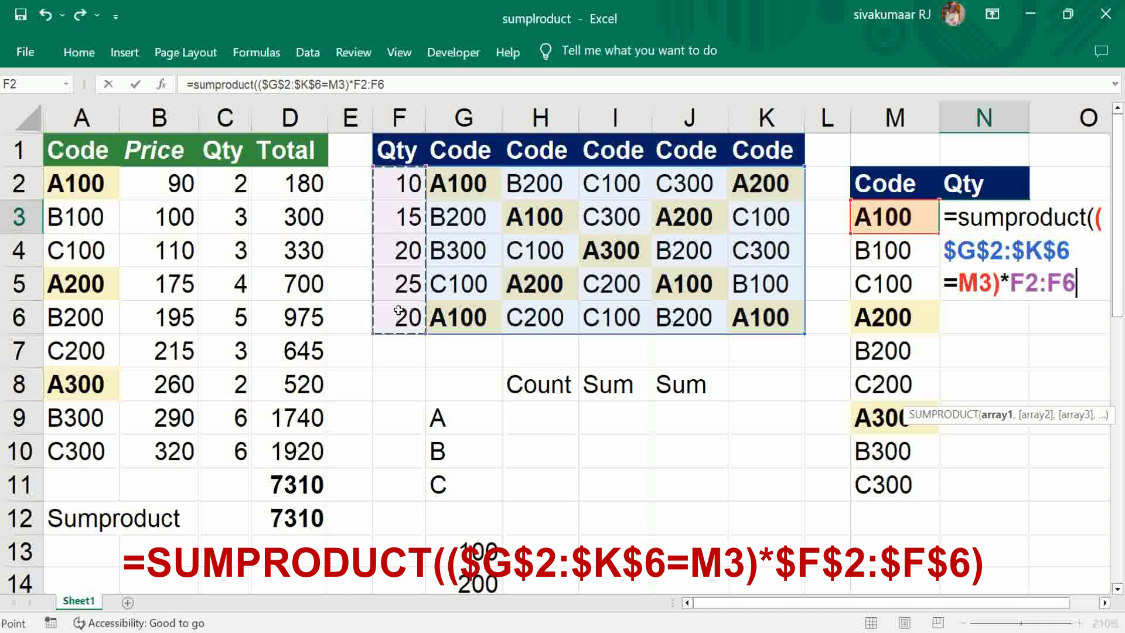
key("F4")
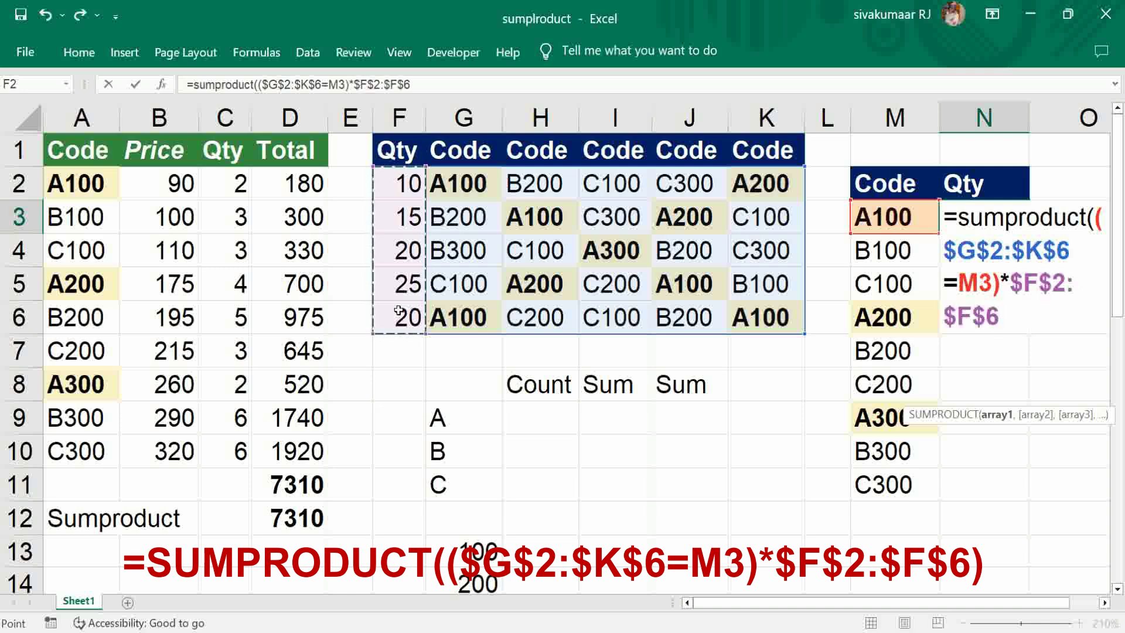
type(")")
key("Tab")
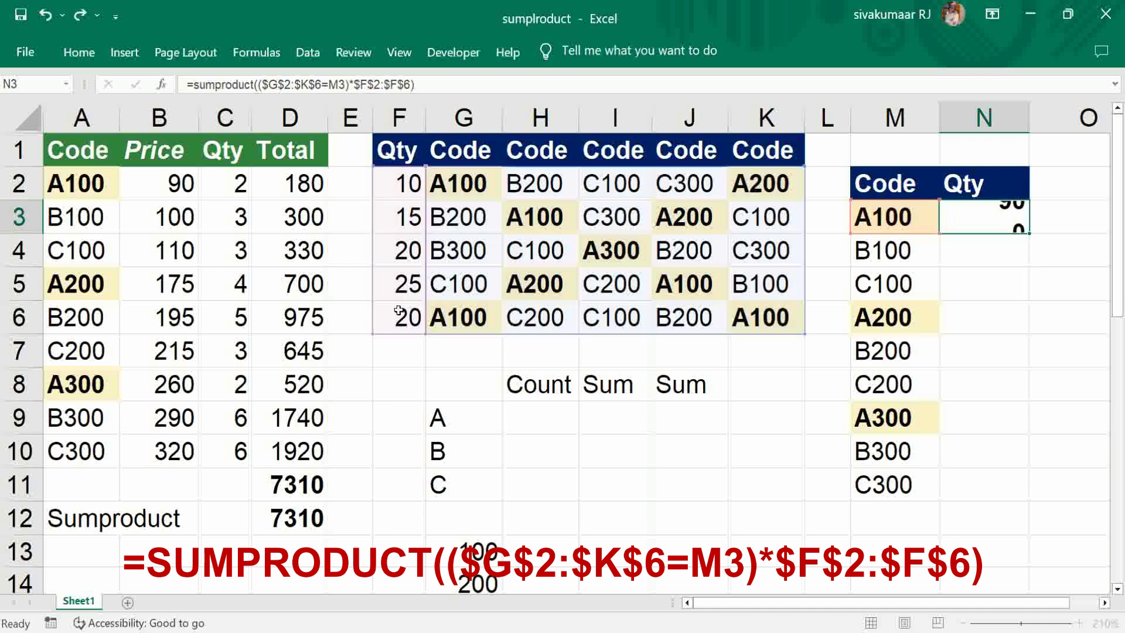
key("Left")
key("ctrl+c")
left_click_drag(907, 250, 908, 485)
key("ctrl+v")
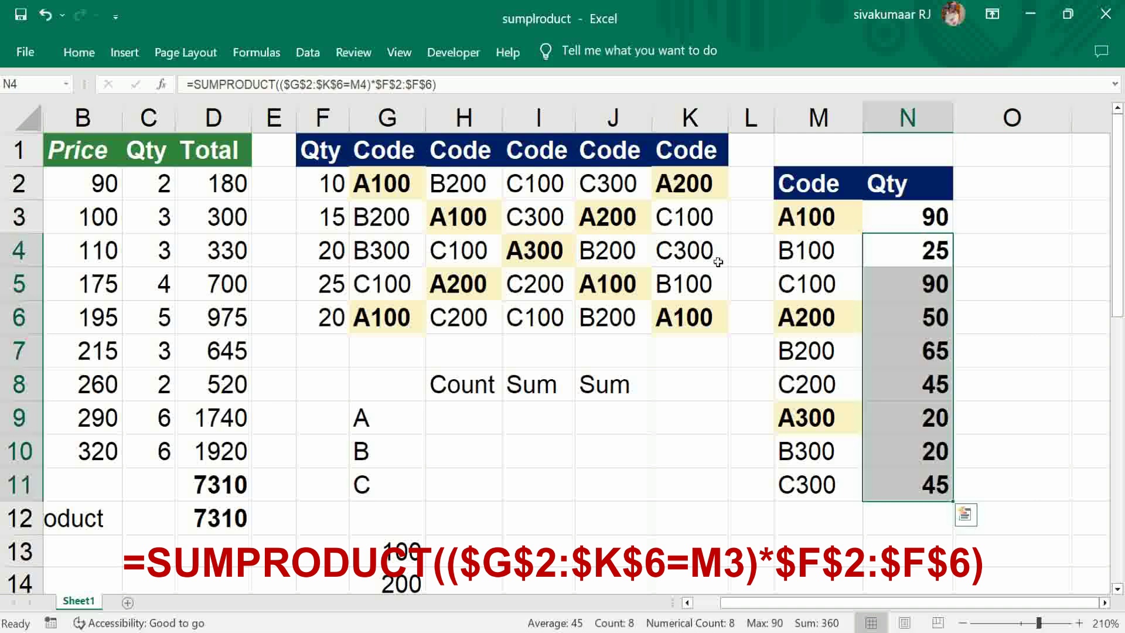
left_click(790, 254)
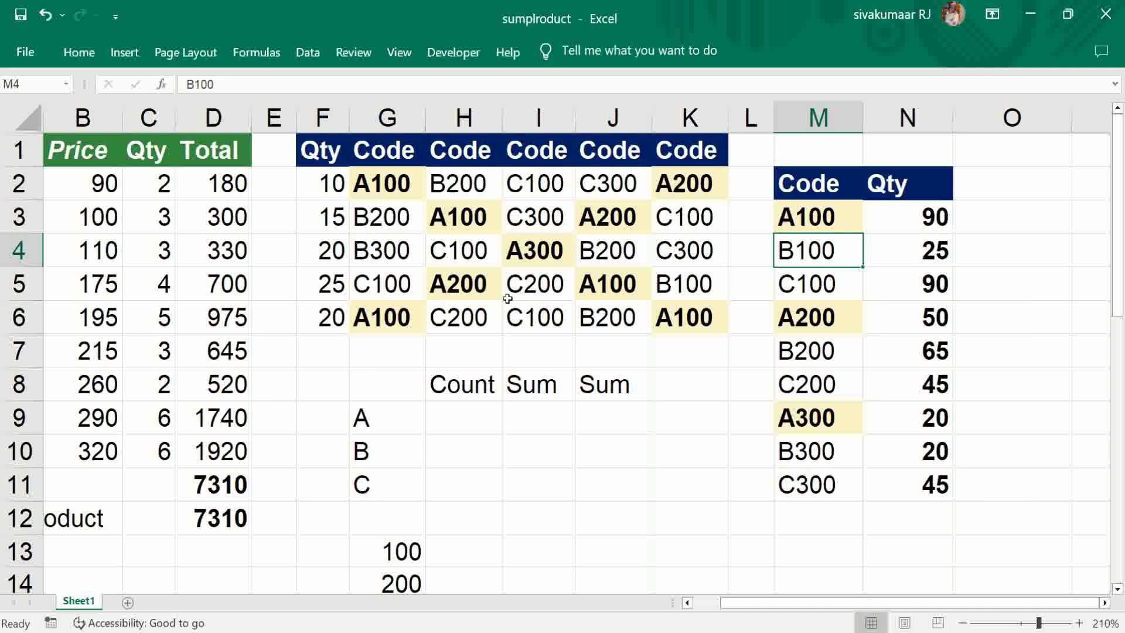
left_click(715, 280)
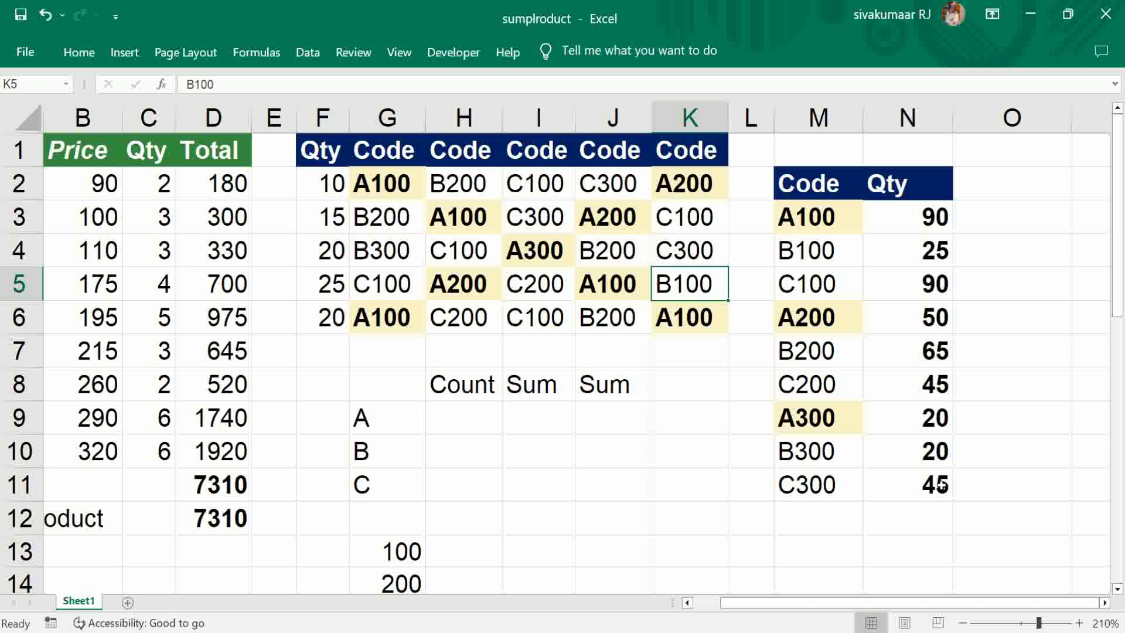
- Review N10's formula and code B300 in G4, then select H9 for letter A
left_click(935, 451)
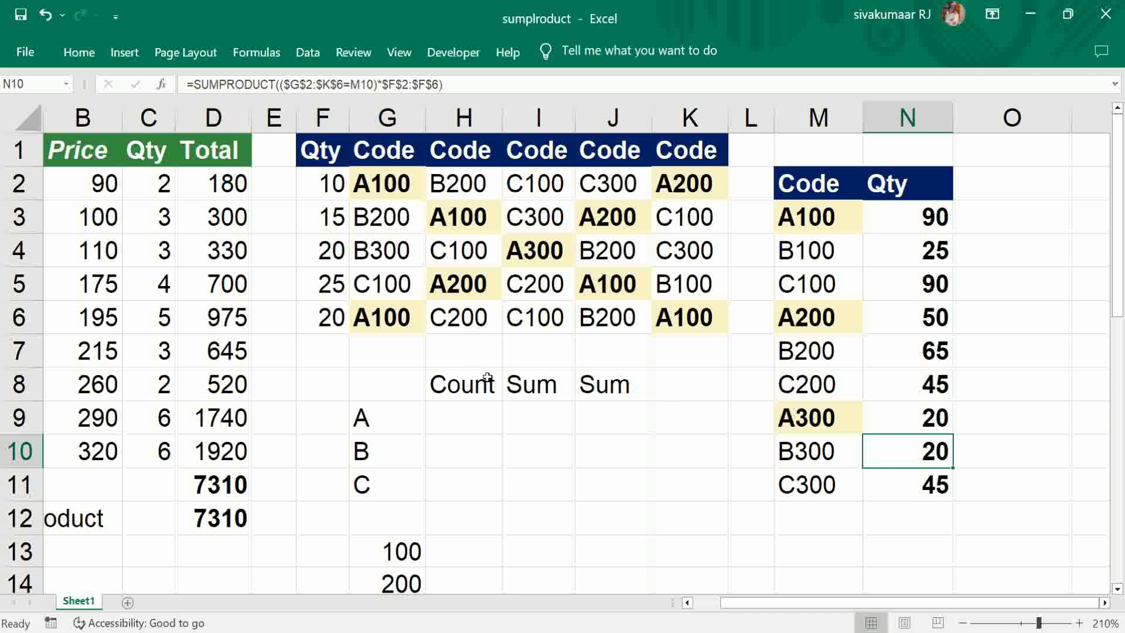
left_click(387, 250)
left_click(445, 420)
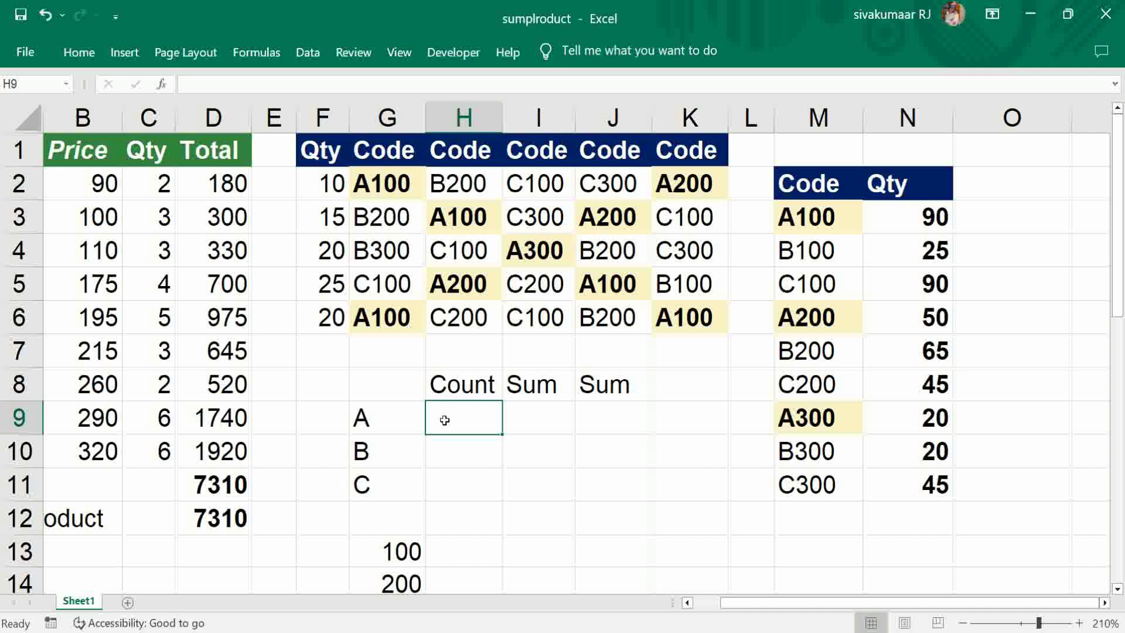
- In H9, type =SUMPRODUCT(--(ISNUMBER(SEARCH(G9,$G$2:$K$6))*$F$2:$F$6)) without entering it yet
type("=")
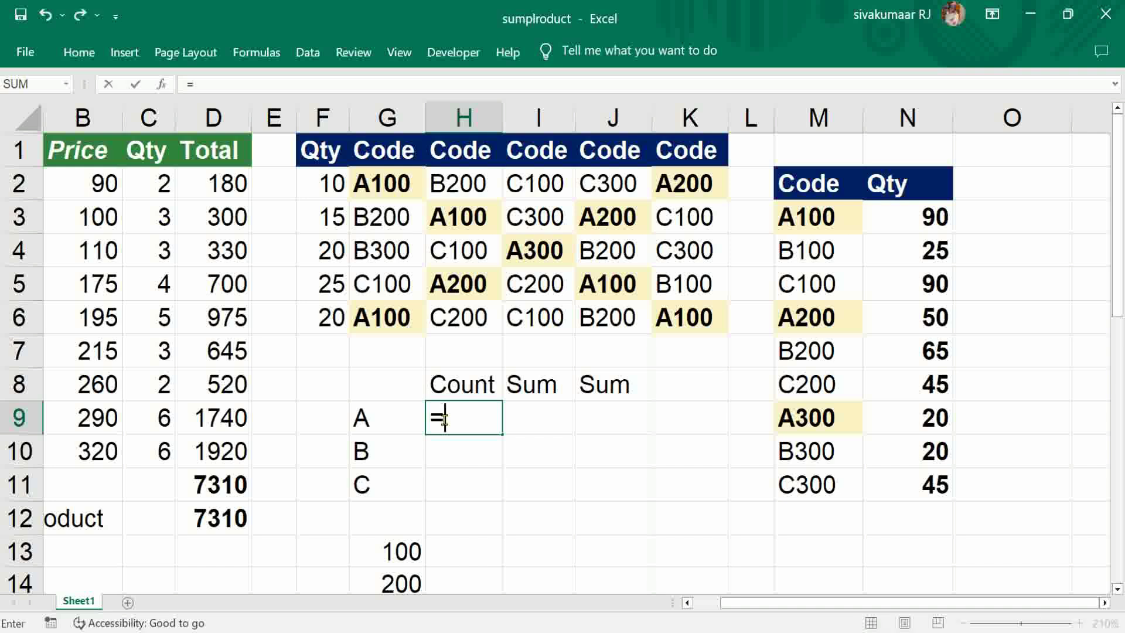
type("sum")
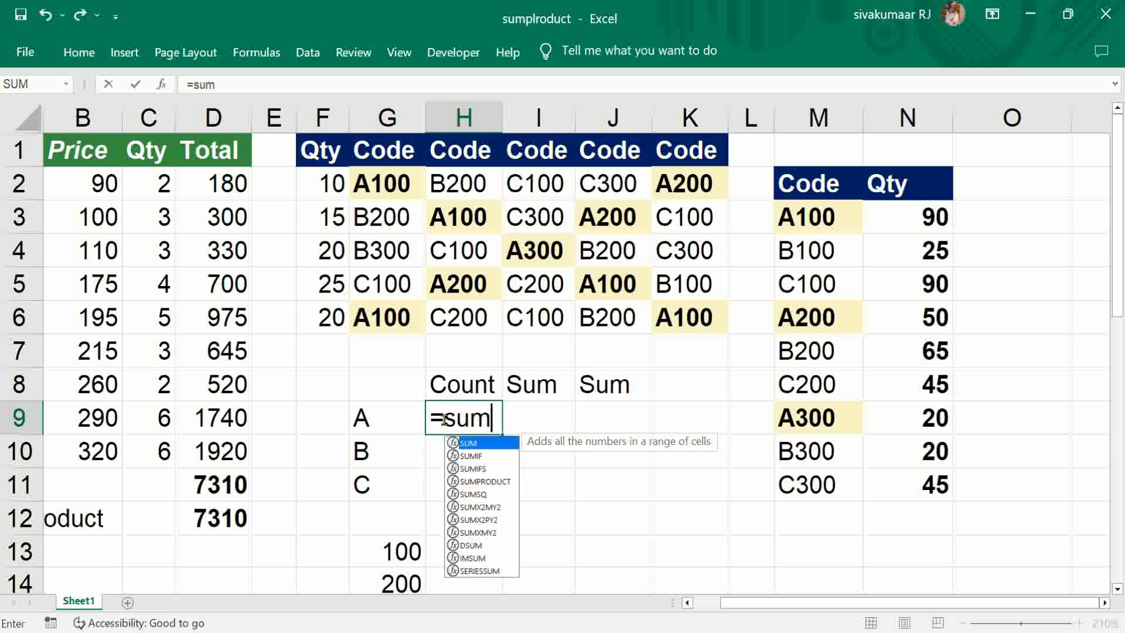
type("product")
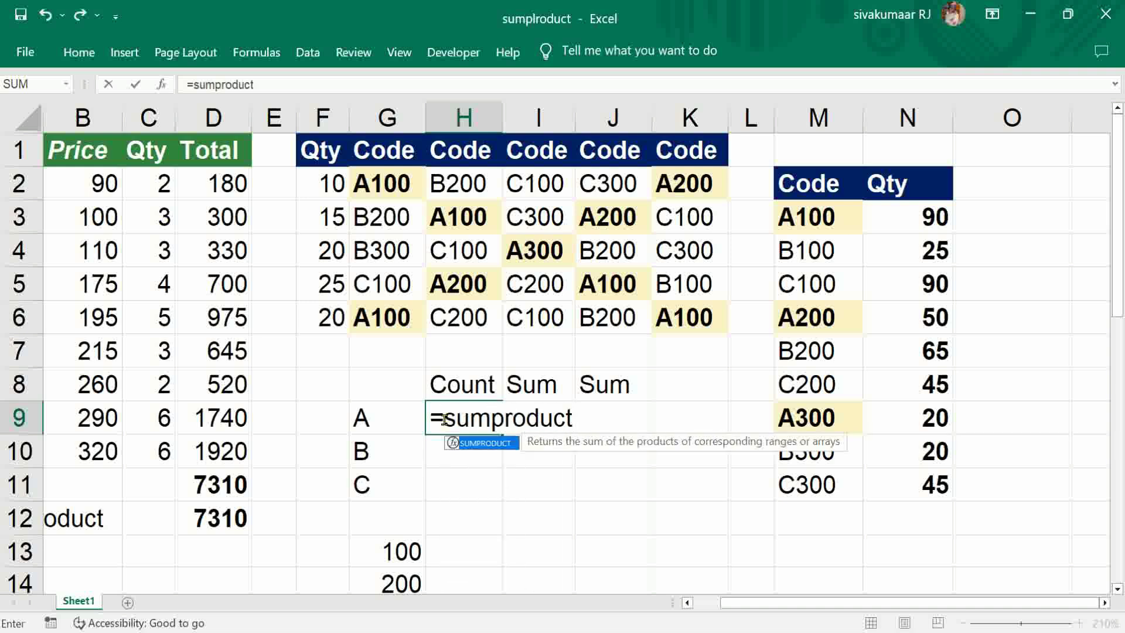
type("(")
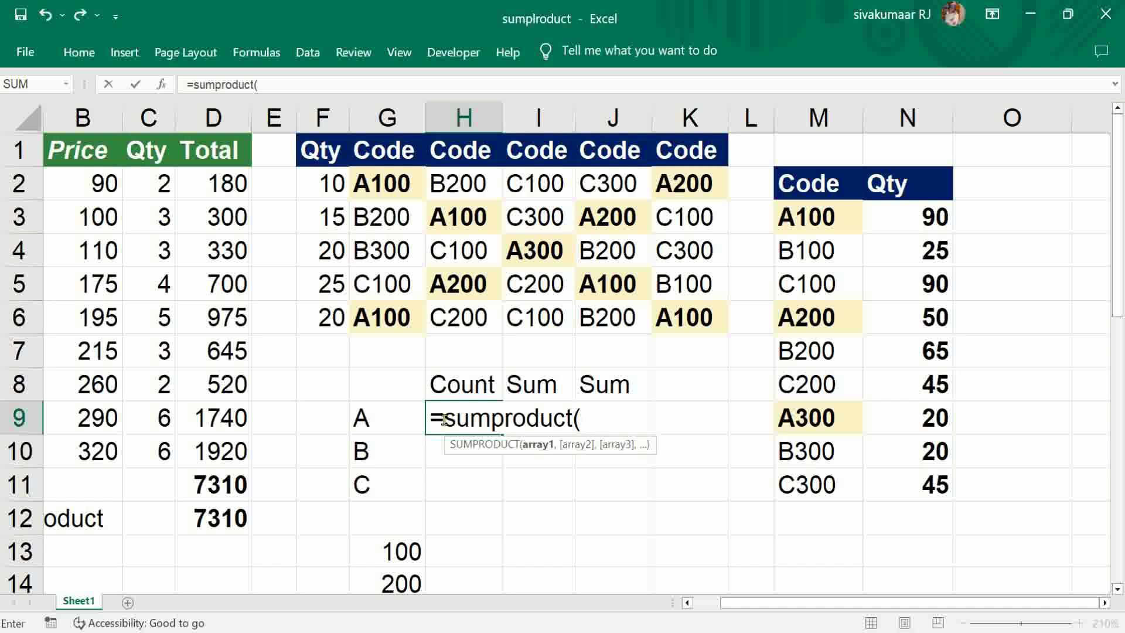
type("-")
type("-")
type("(")
type("isnum")
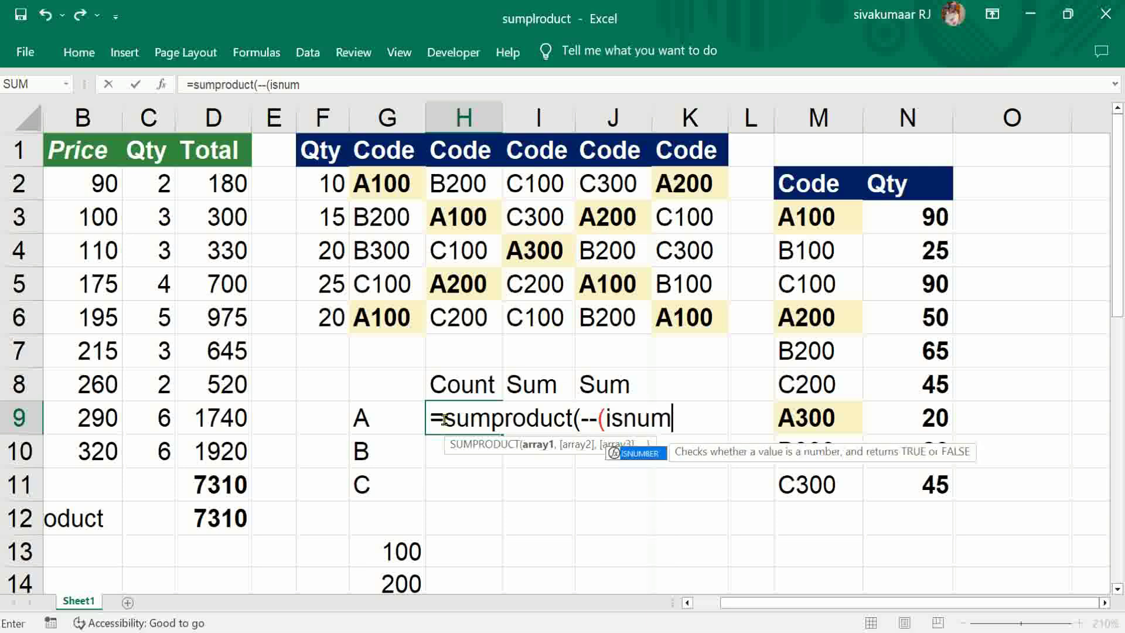
type("ber(")
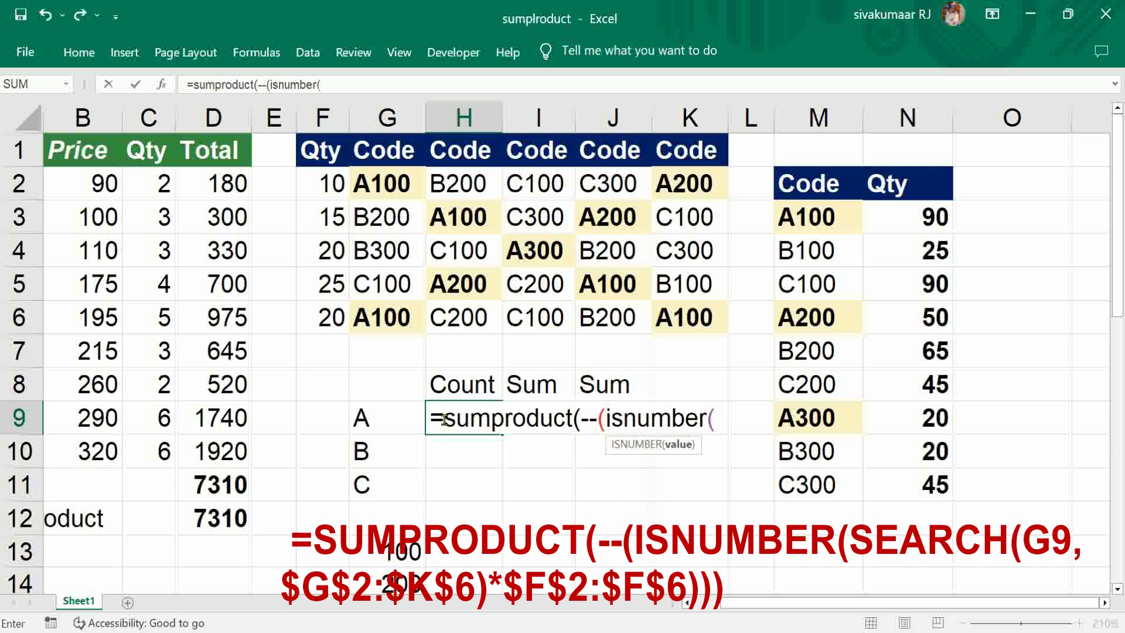
type("search")
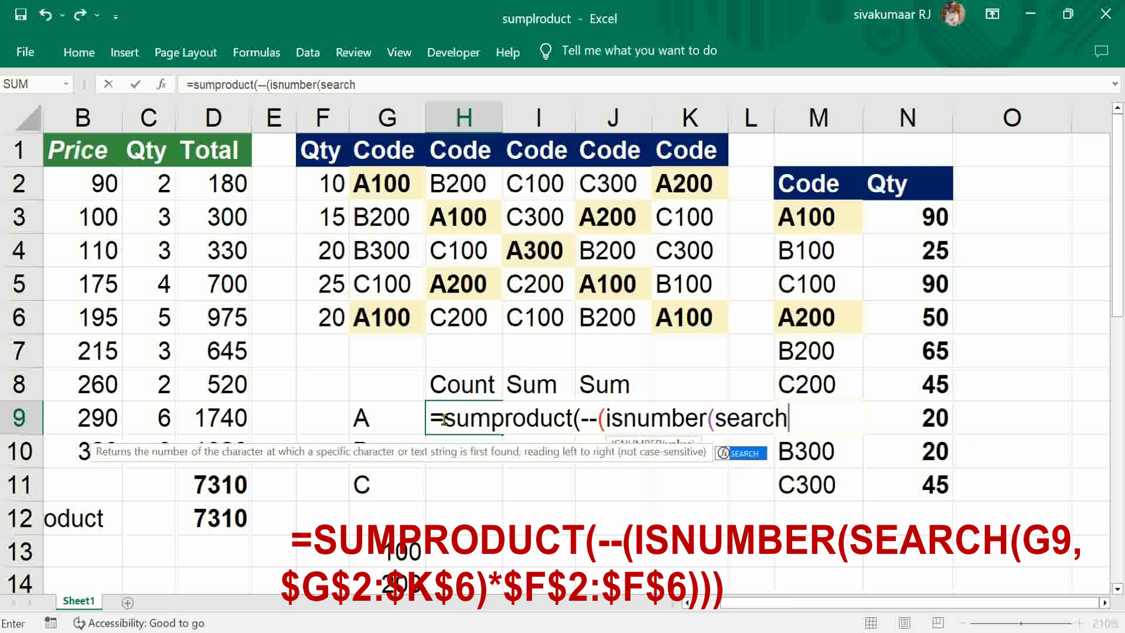
type("(")
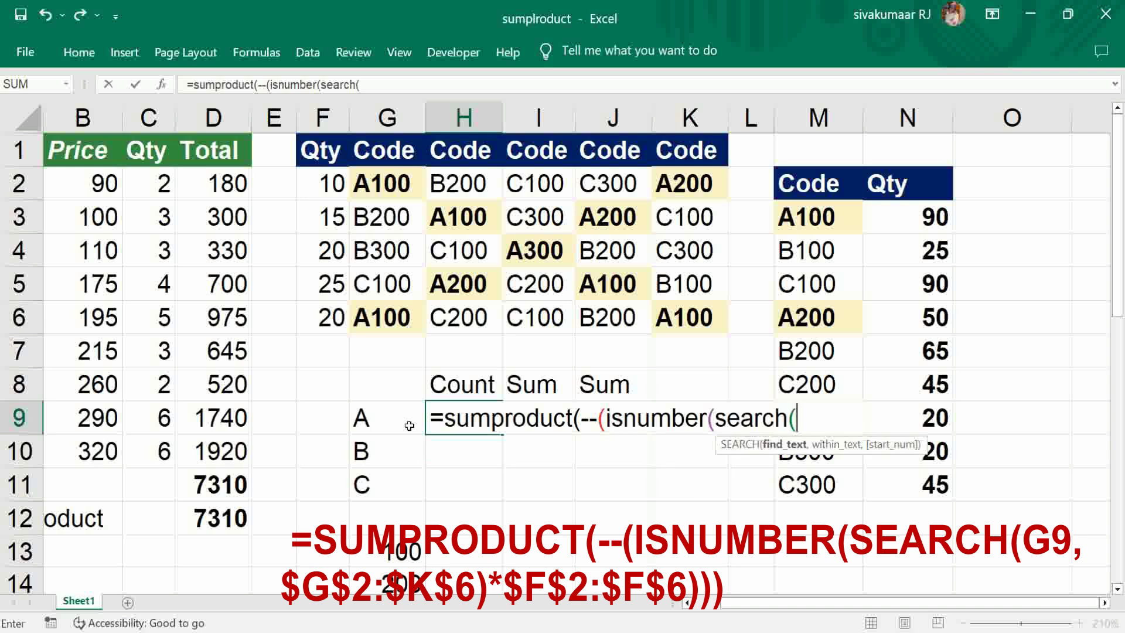
left_click(369, 420)
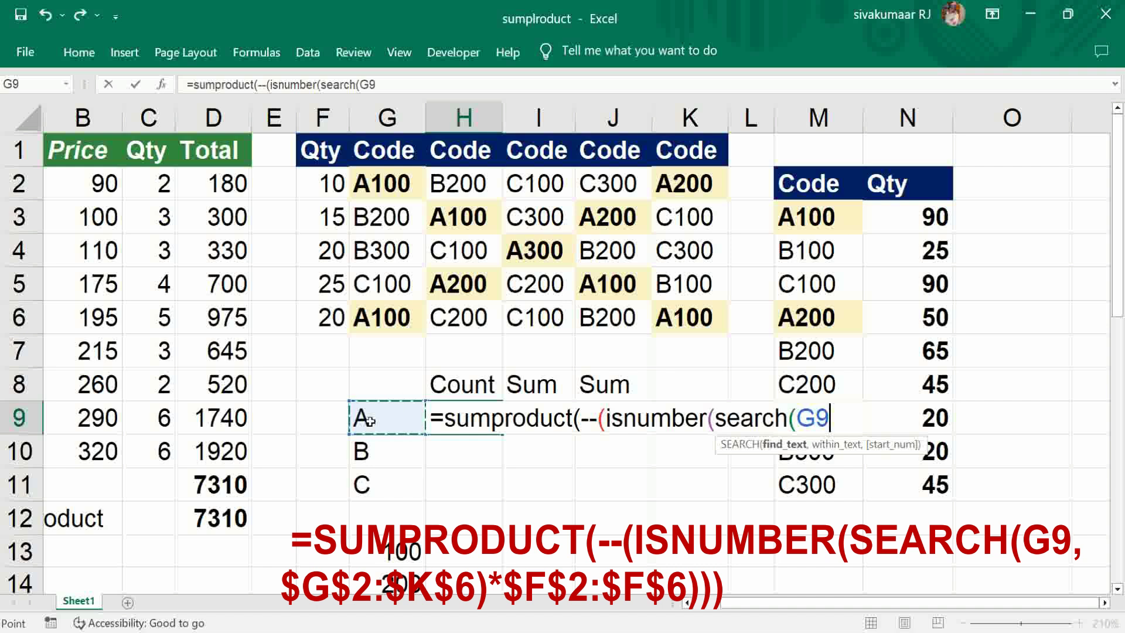
type(",")
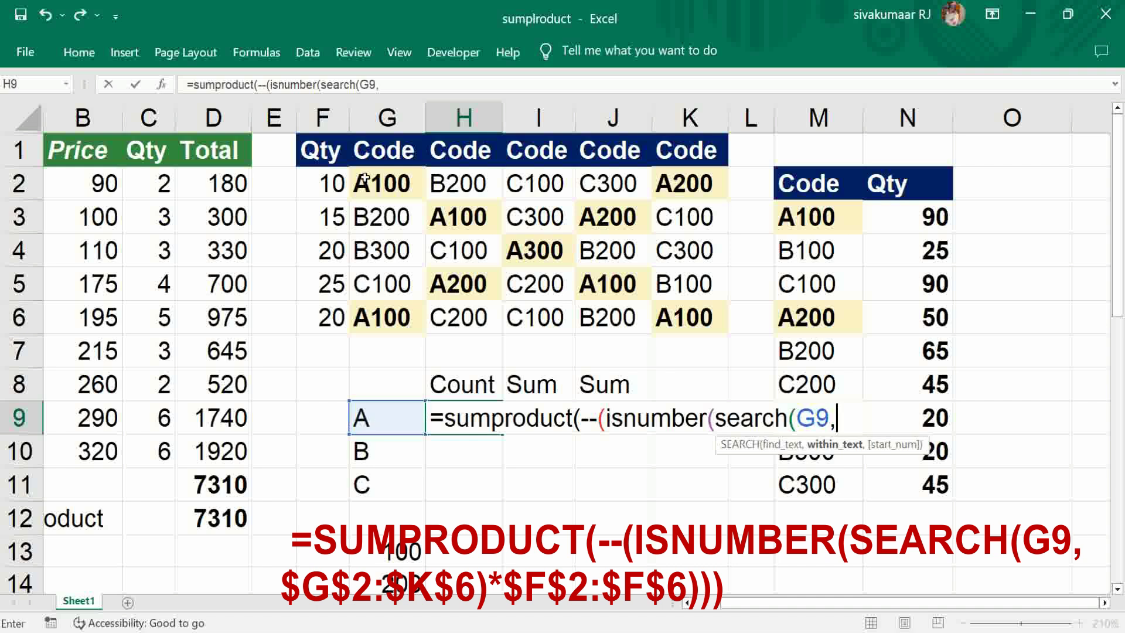
left_click_drag(365, 182, 527, 316)
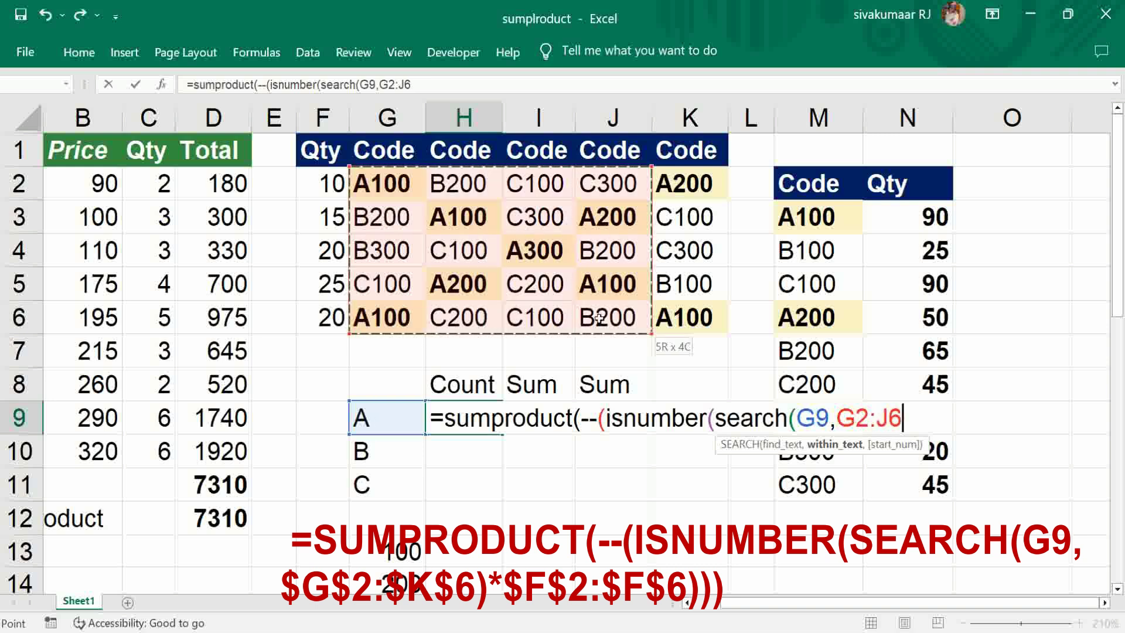
left_click_drag(527, 317, 661, 320)
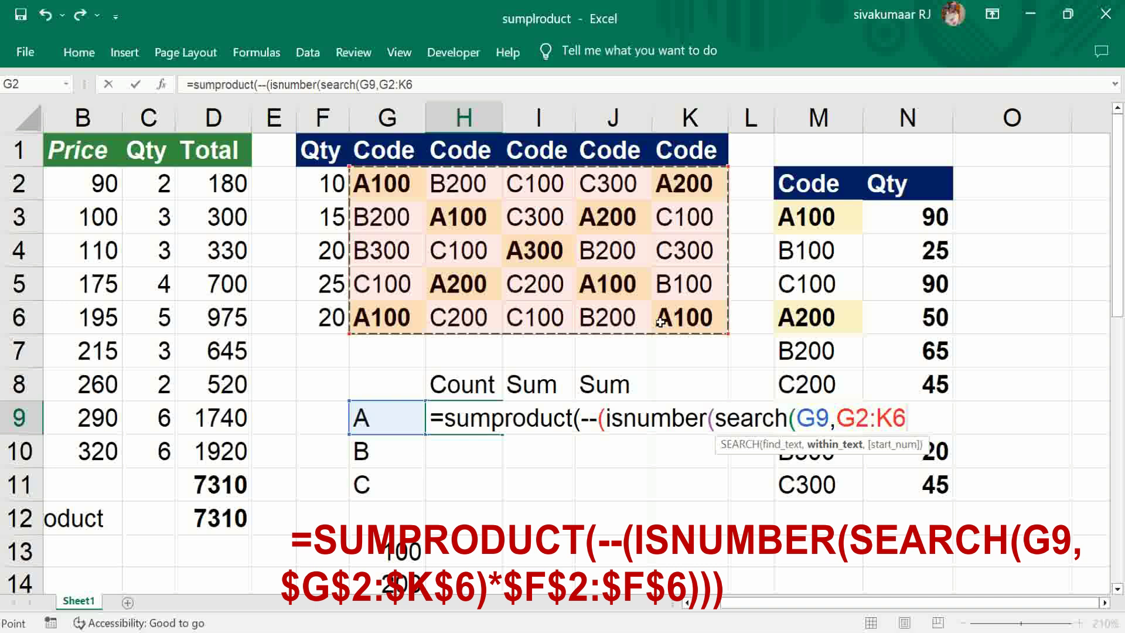
key("F4")
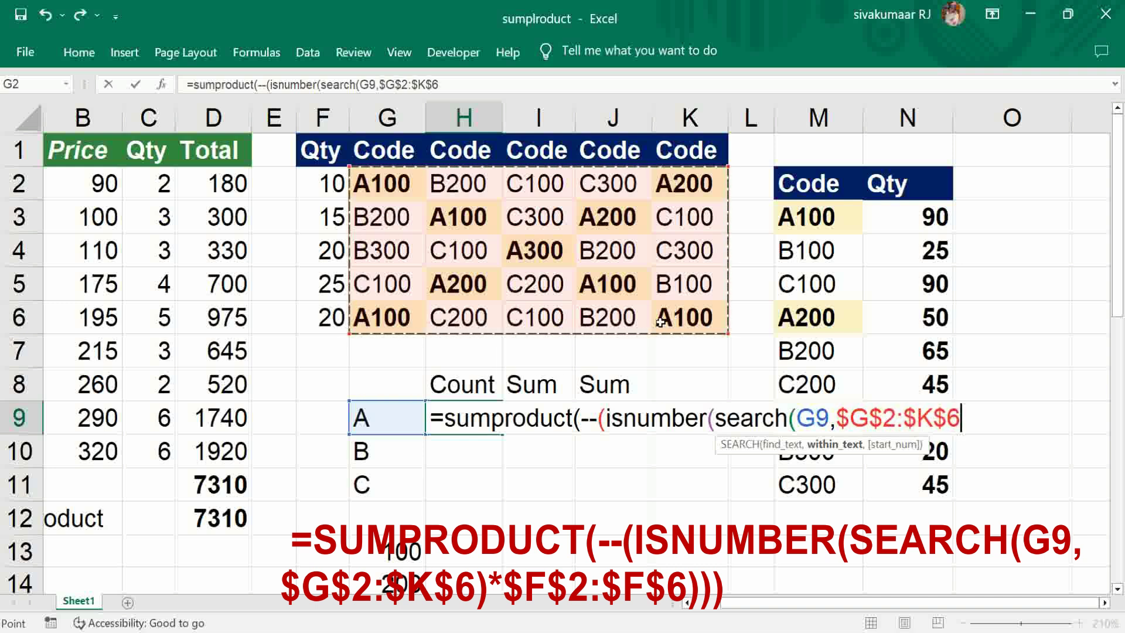
type(")")
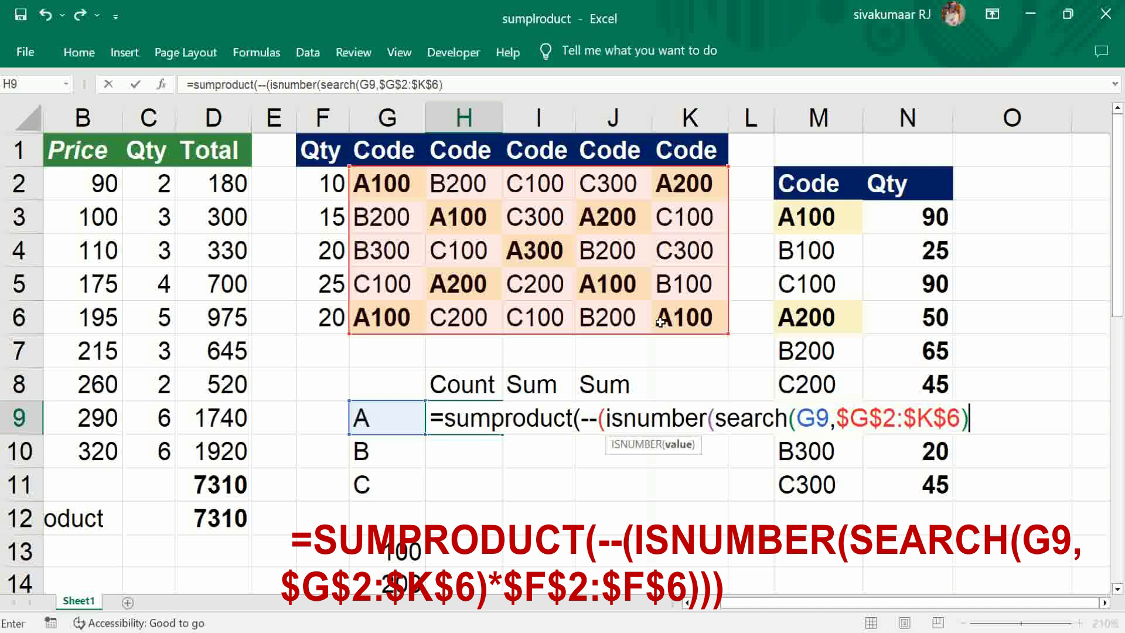
type("*")
left_click_drag(331, 182, 325, 310)
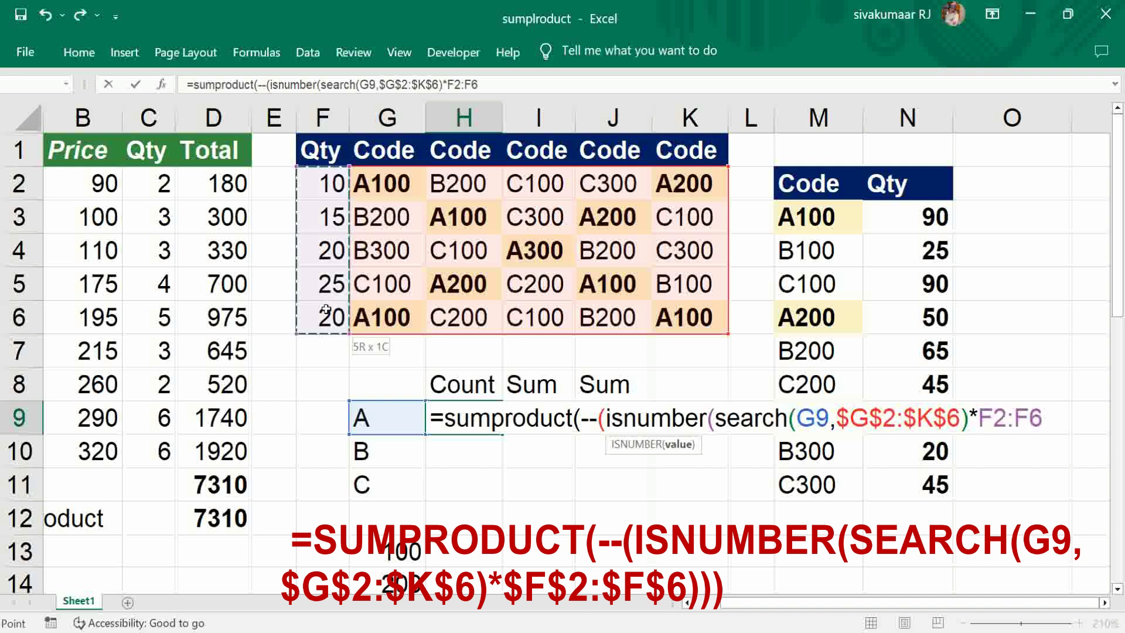
key("F4")
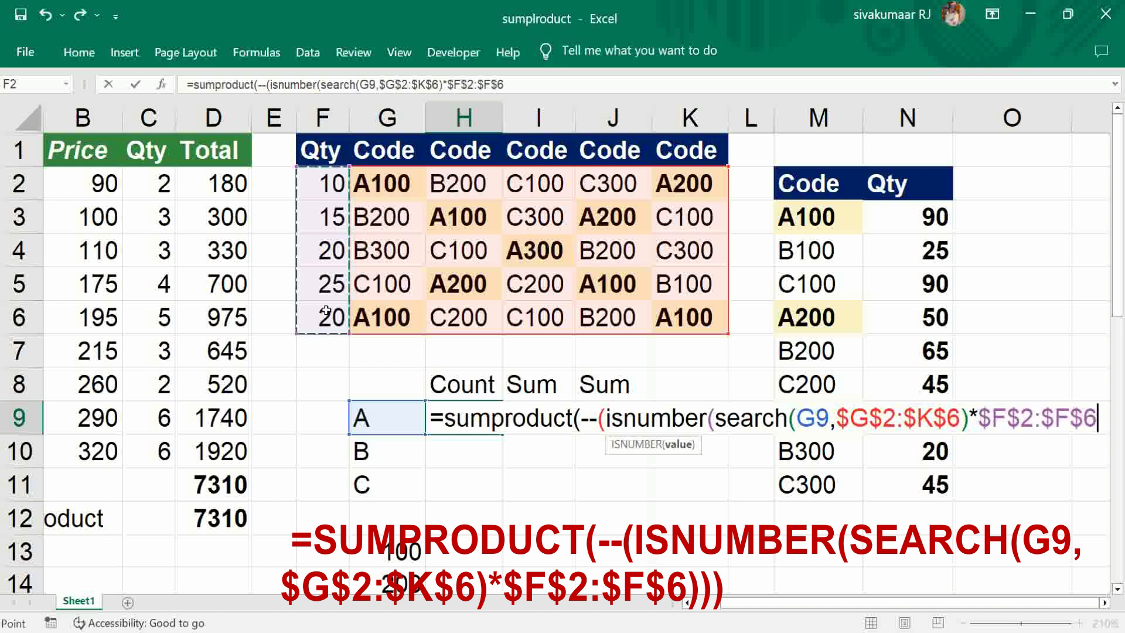
type(")")
type(")")
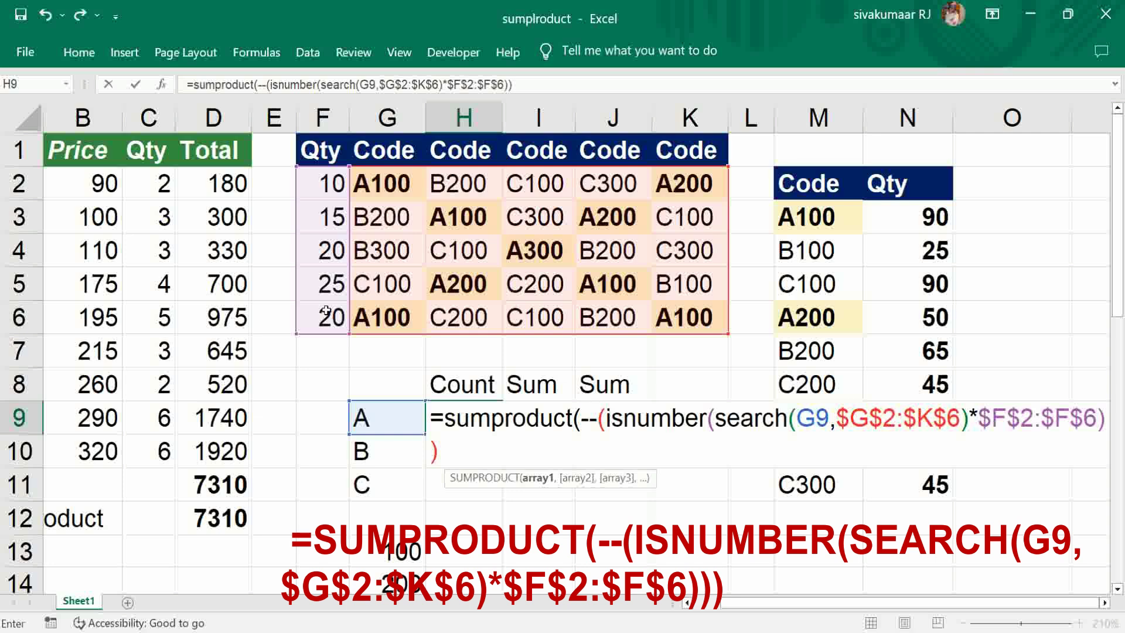
type(")")
- Enter the H9 count formula and paste it into H10:H11, giving 9, 6 and 10
key("Tab")
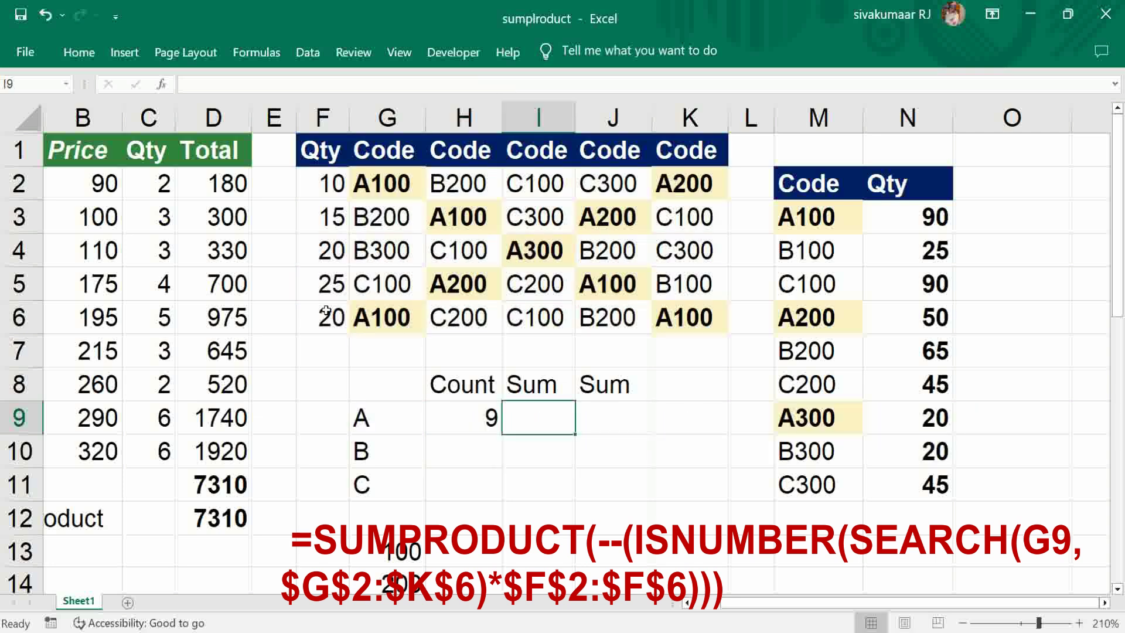
key("Left")
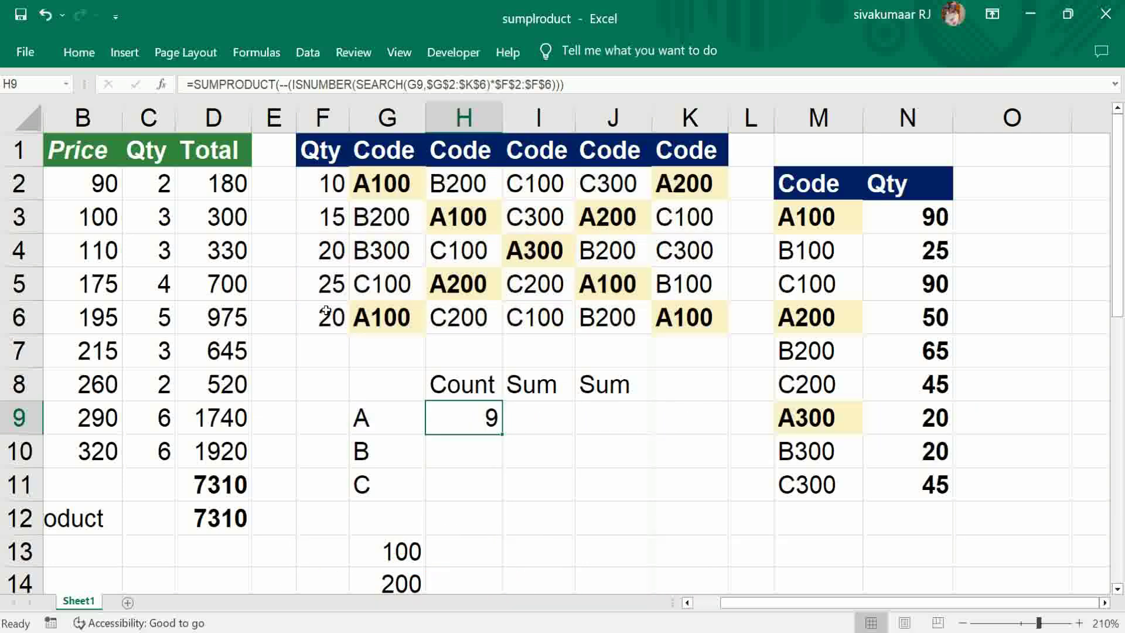
key("ctrl+c")
key("Down")
key("shift+Down")
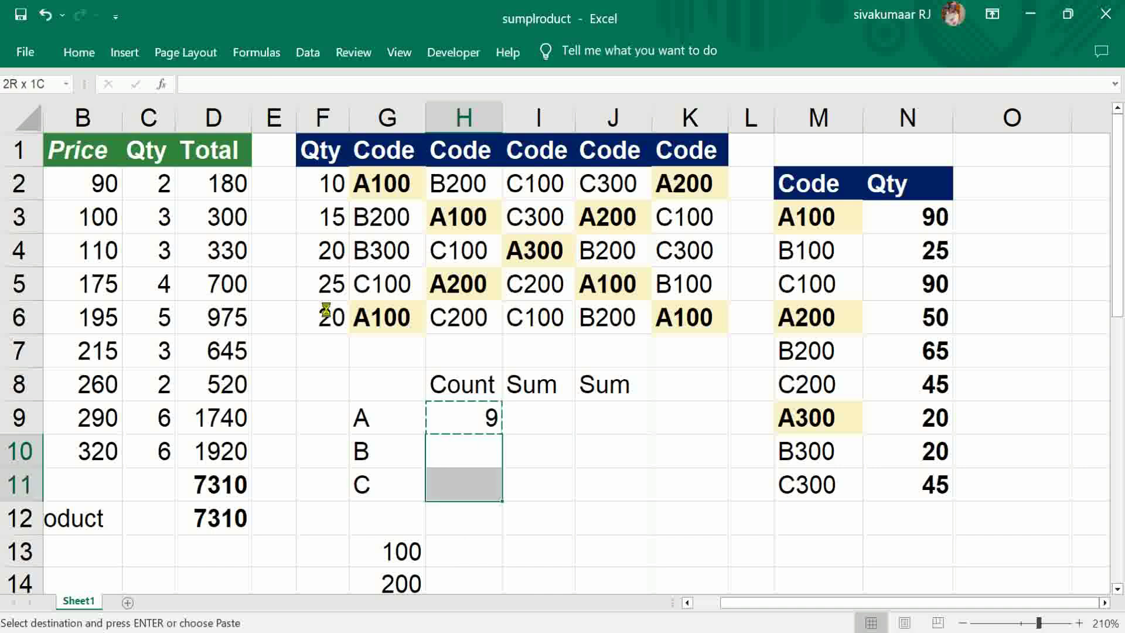
key("Return")
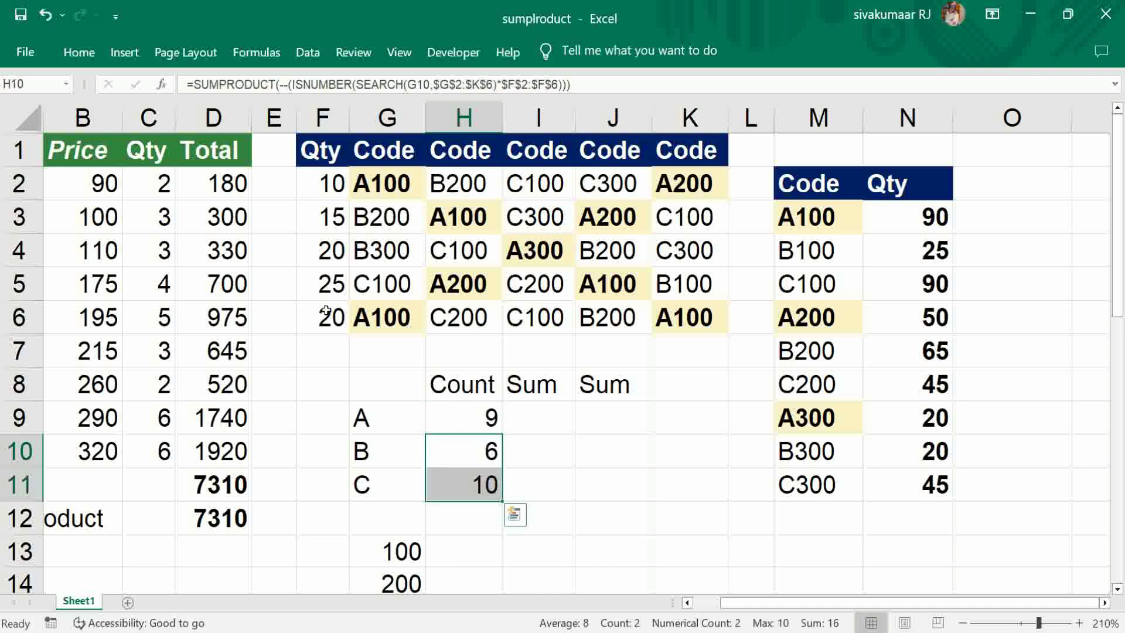
- Copy the H9 formula again and move to I9 as the paste target
key("Up")
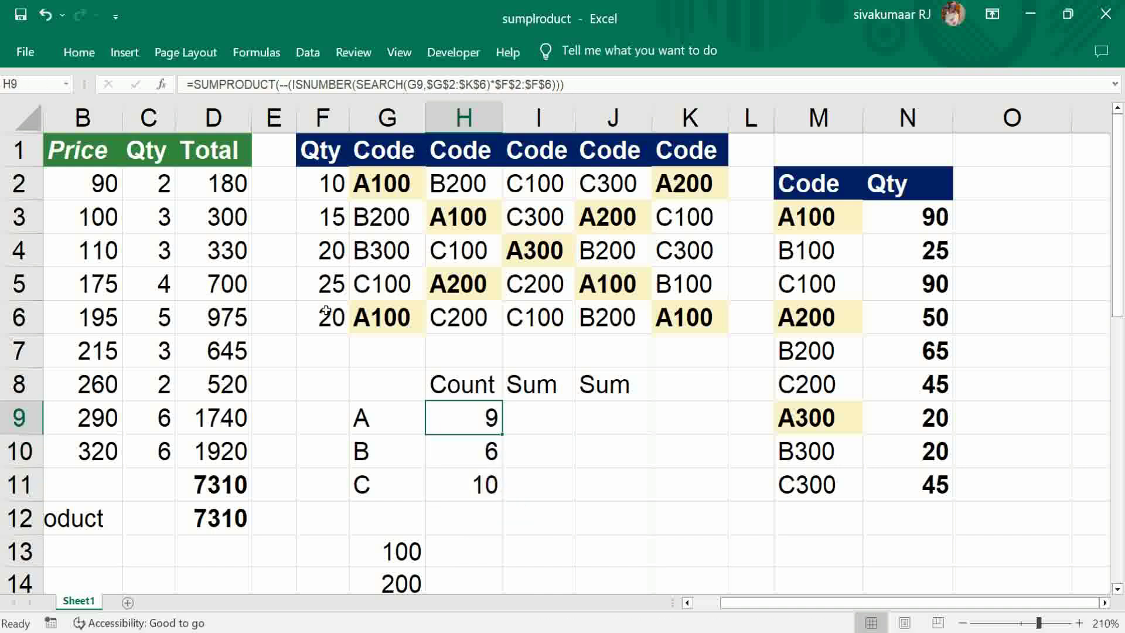
key("Right")
key("Left")
key("ctrl+c")
key("Right")
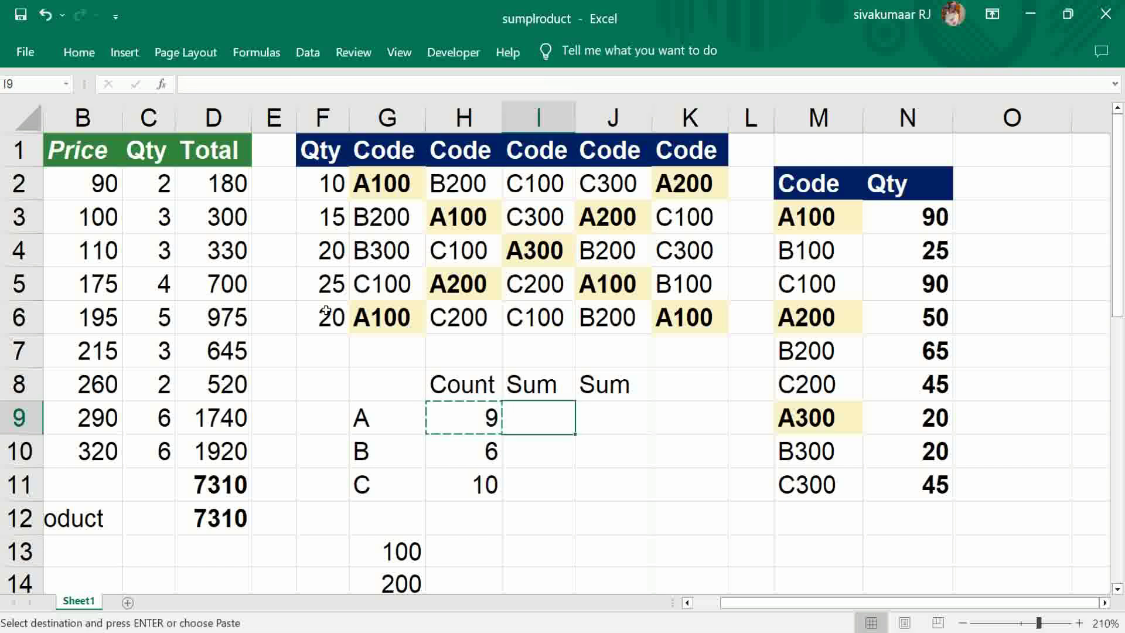
- Paste the count formula into I9 and edit it to SEARCH G9, with *$F$2:$F$6 outside ISNUMBER
key("ctrl+v")
double_click(537, 417)
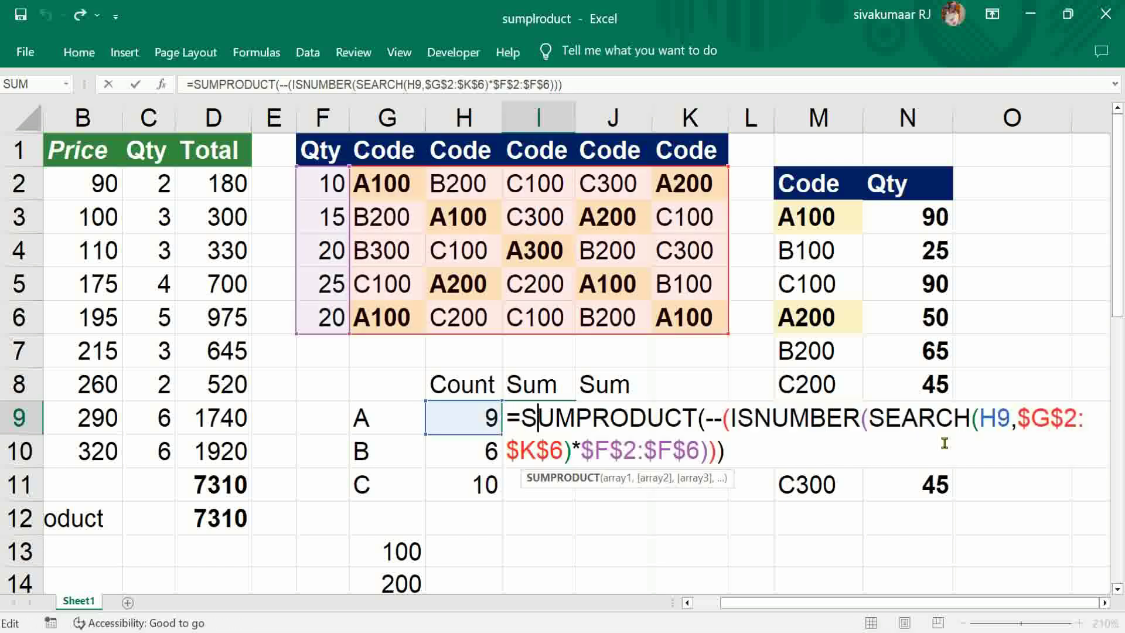
left_click(997, 418)
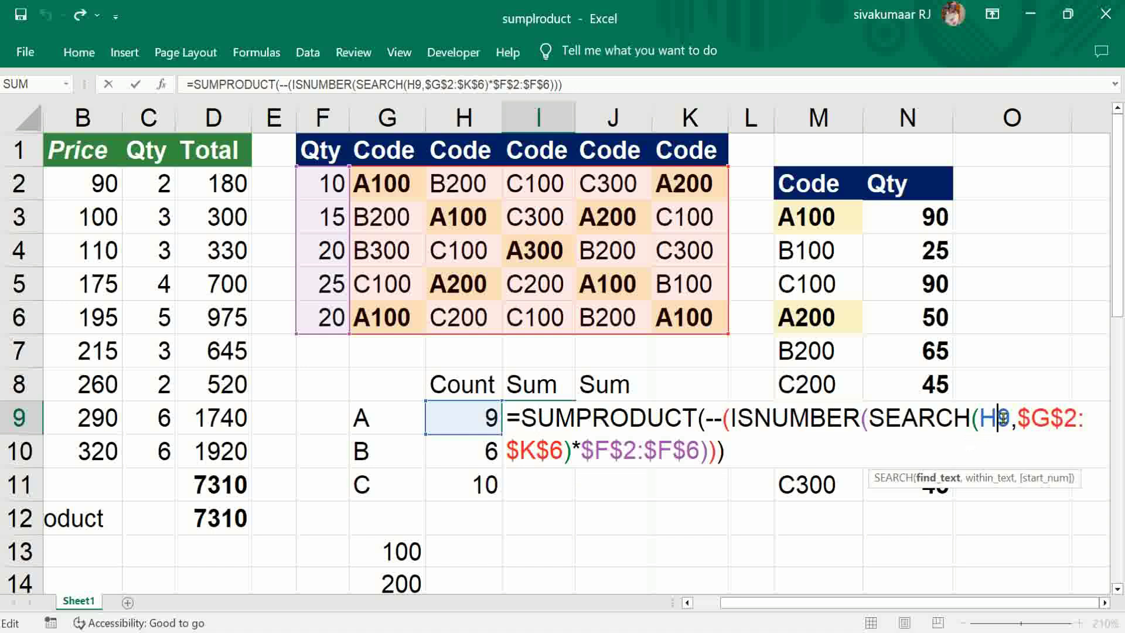
type("g")
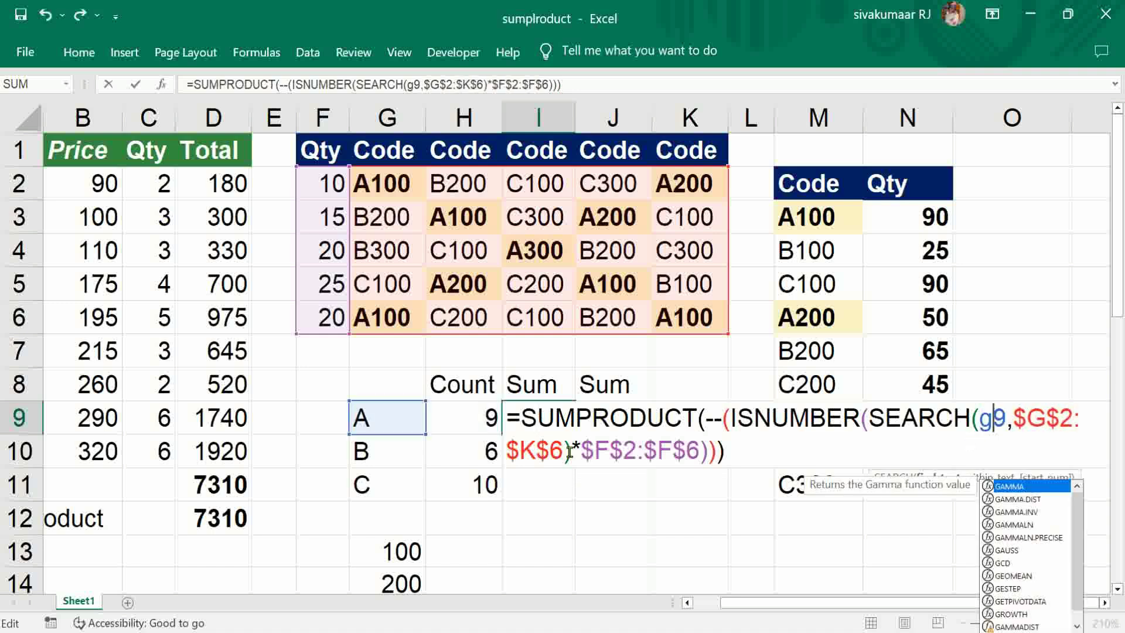
left_click(572, 451)
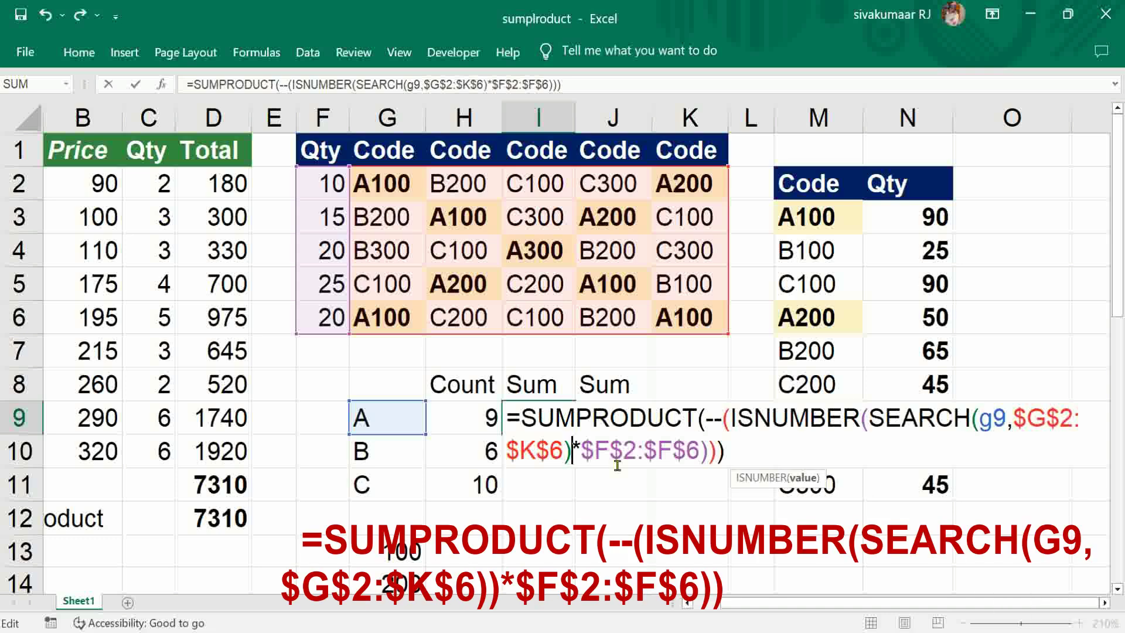
type(")")
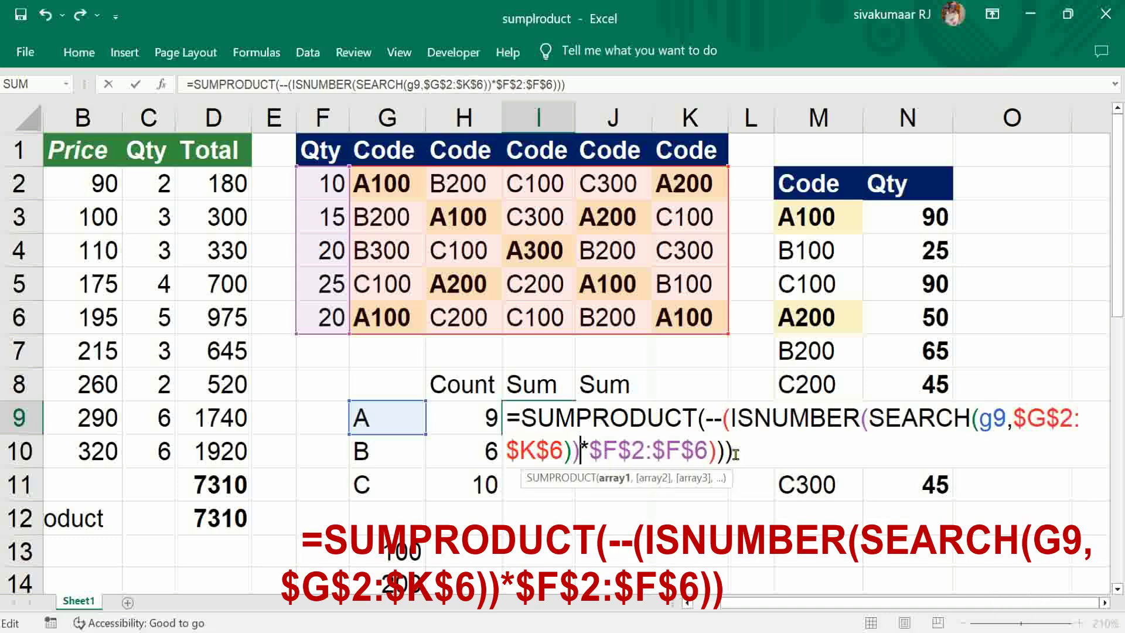
key("BackSpace")
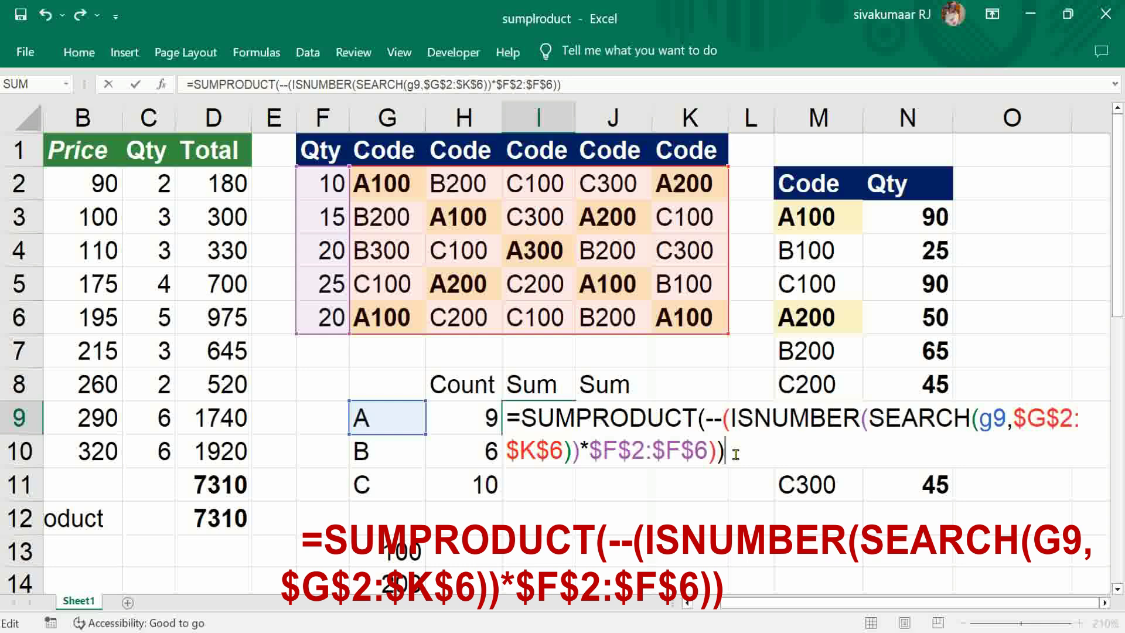
key("Tab")
- Copy the I9 formula into I10:I11, giving 110 and 180
key("Left")
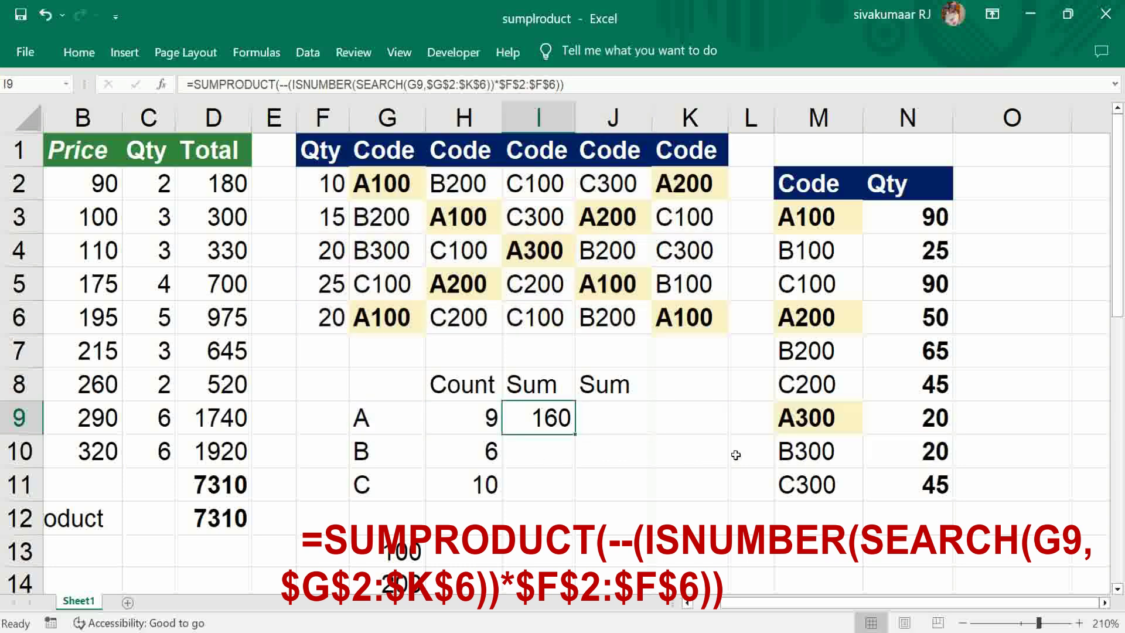
key("ctrl+c")
key("Down")
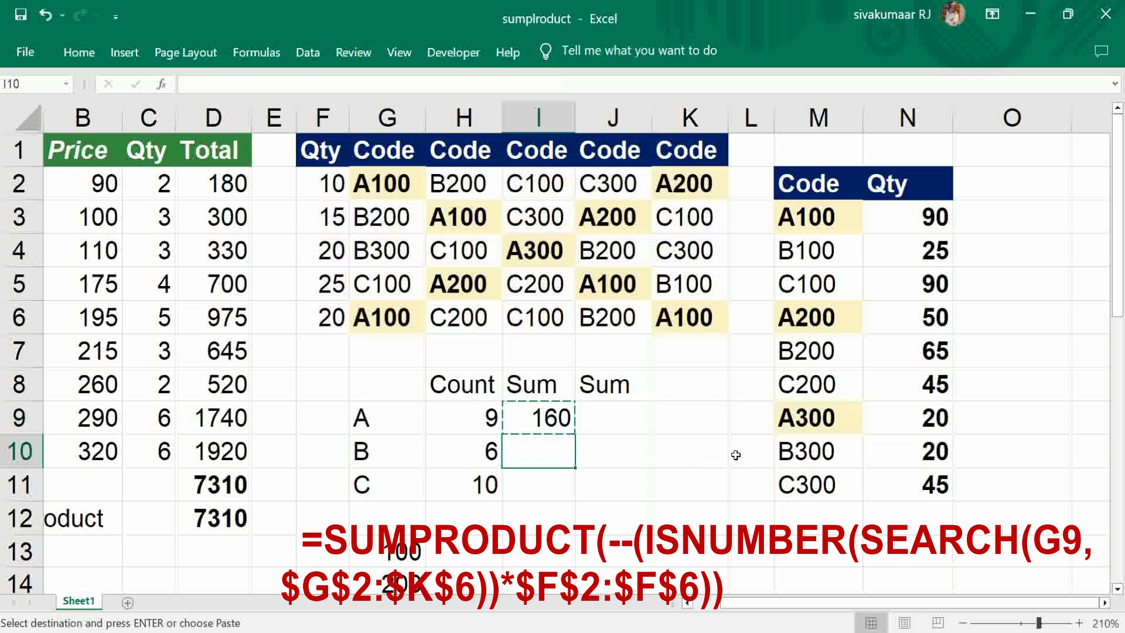
key("shift+Down")
key("Return")
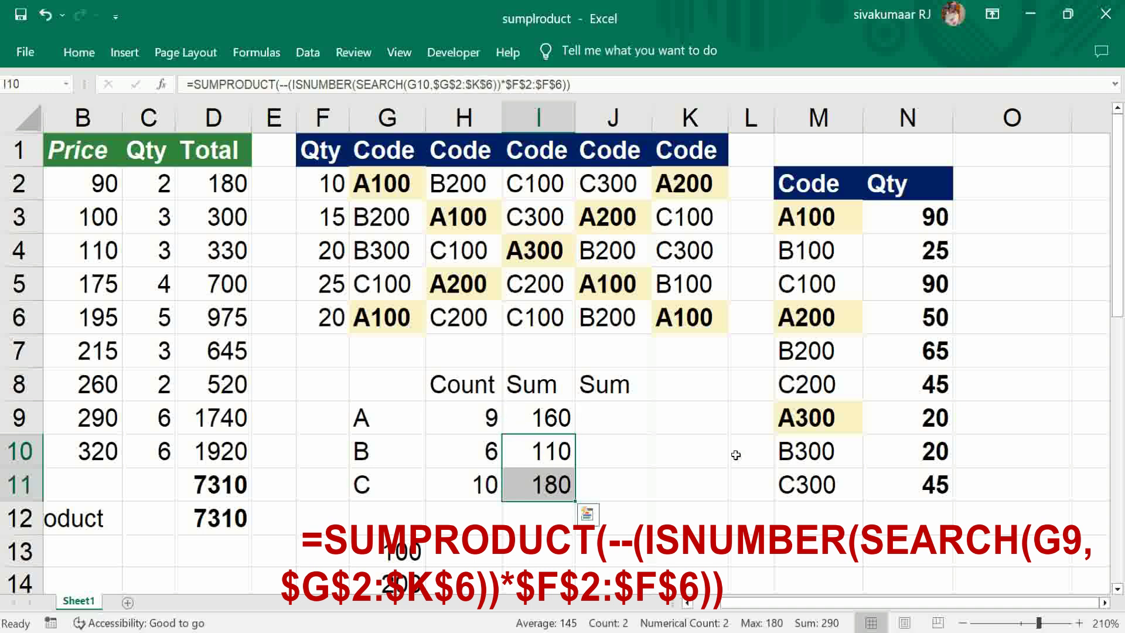
left_click(601, 419)
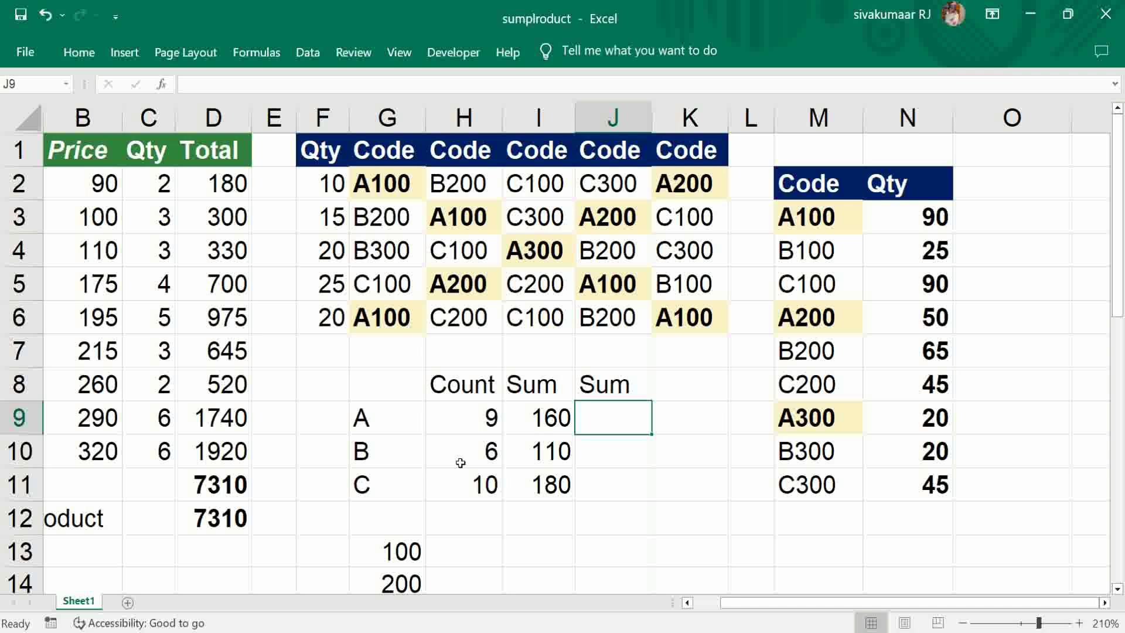
- In J9, enter =SUMPRODUCT(--(LEFT($G$2:$K$6,1)=G9)*$F$2:$F$6), returning 160 for A
left_click(408, 428)
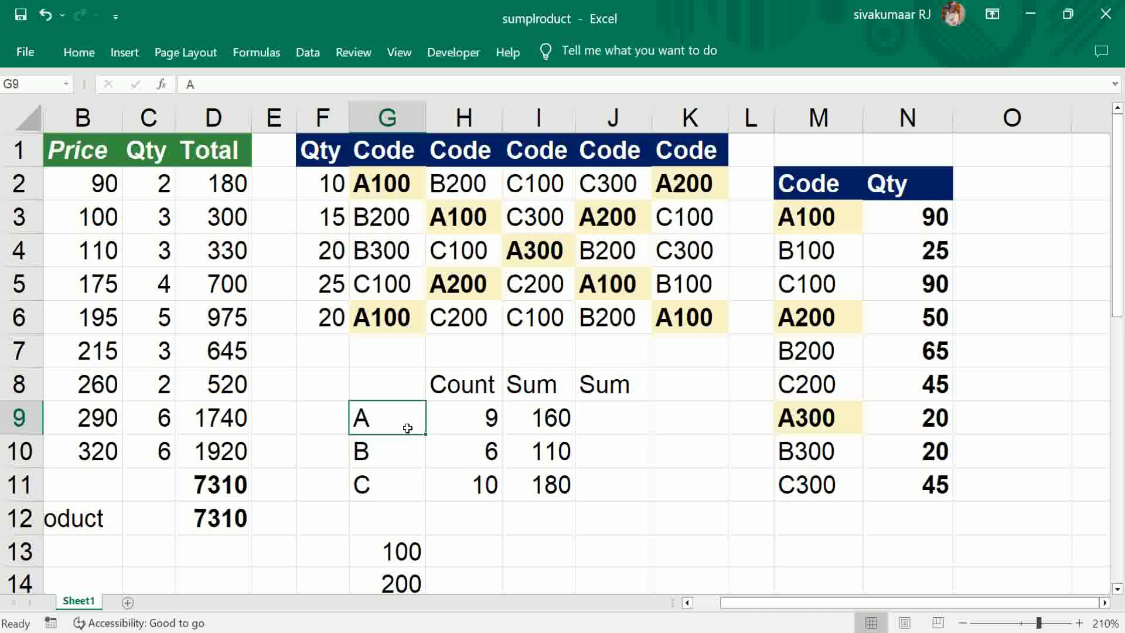
left_click(589, 420)
type("=")
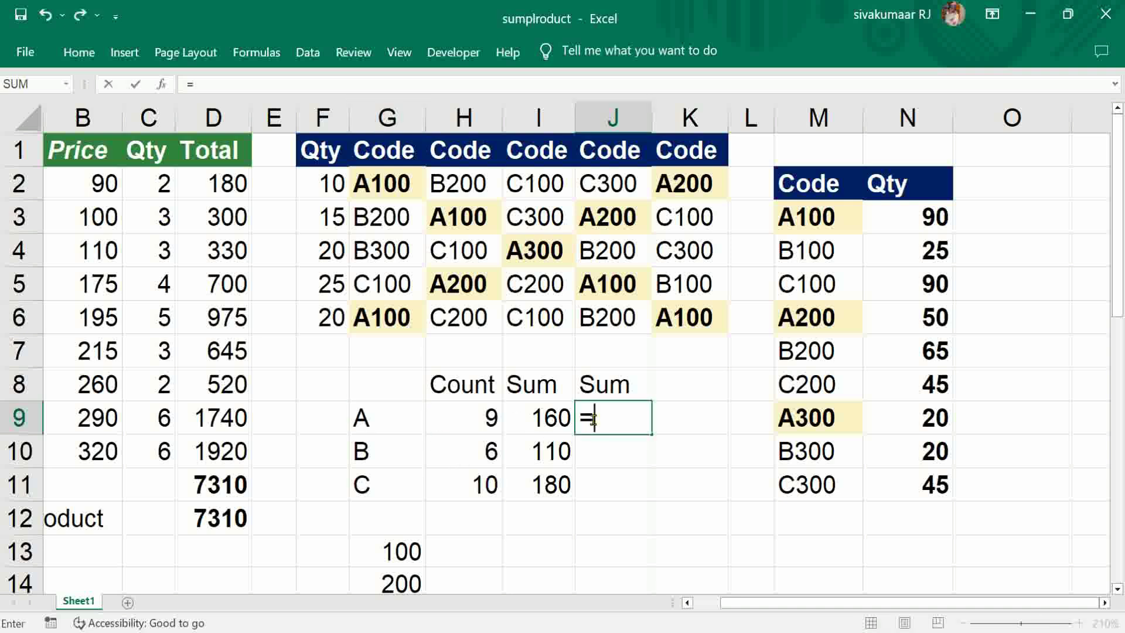
type("sumprodu")
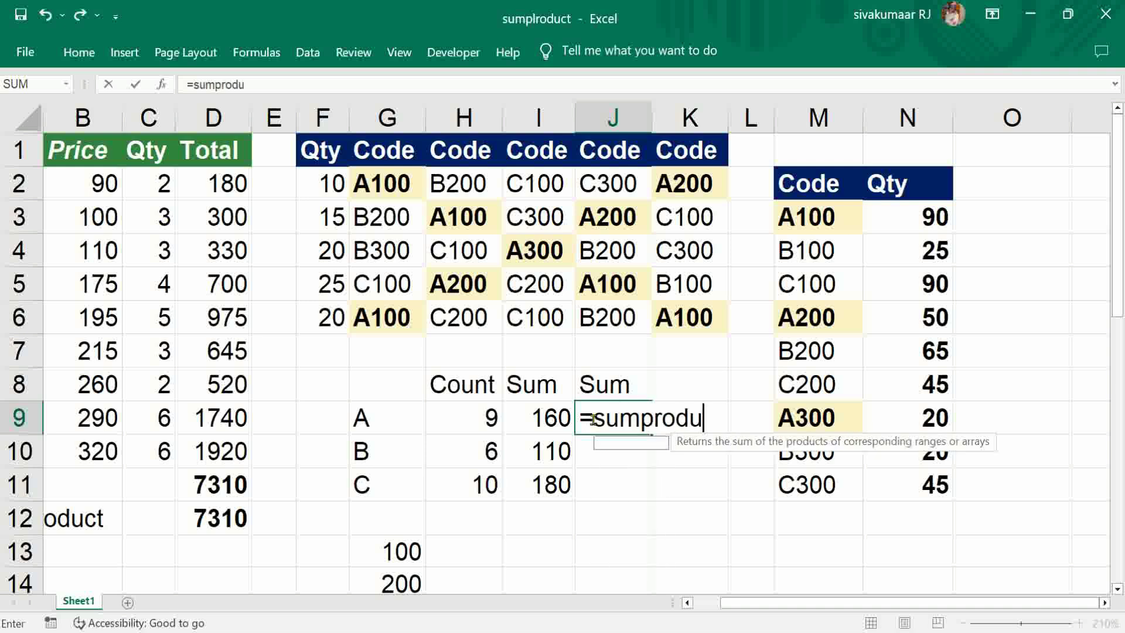
type("ct(--")
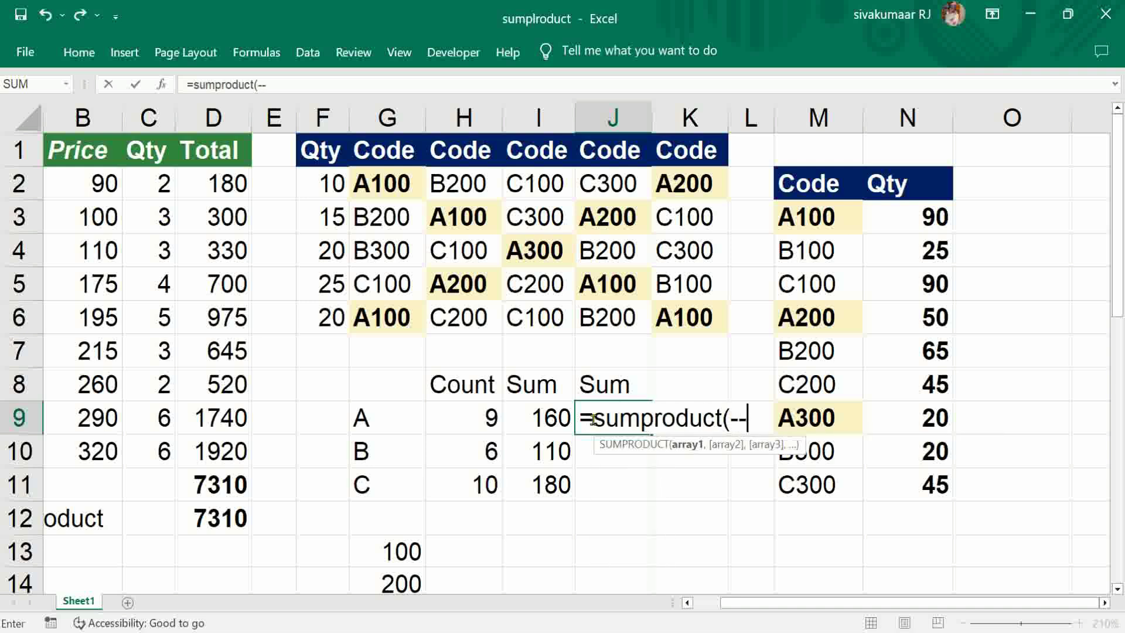
type("(")
type("left")
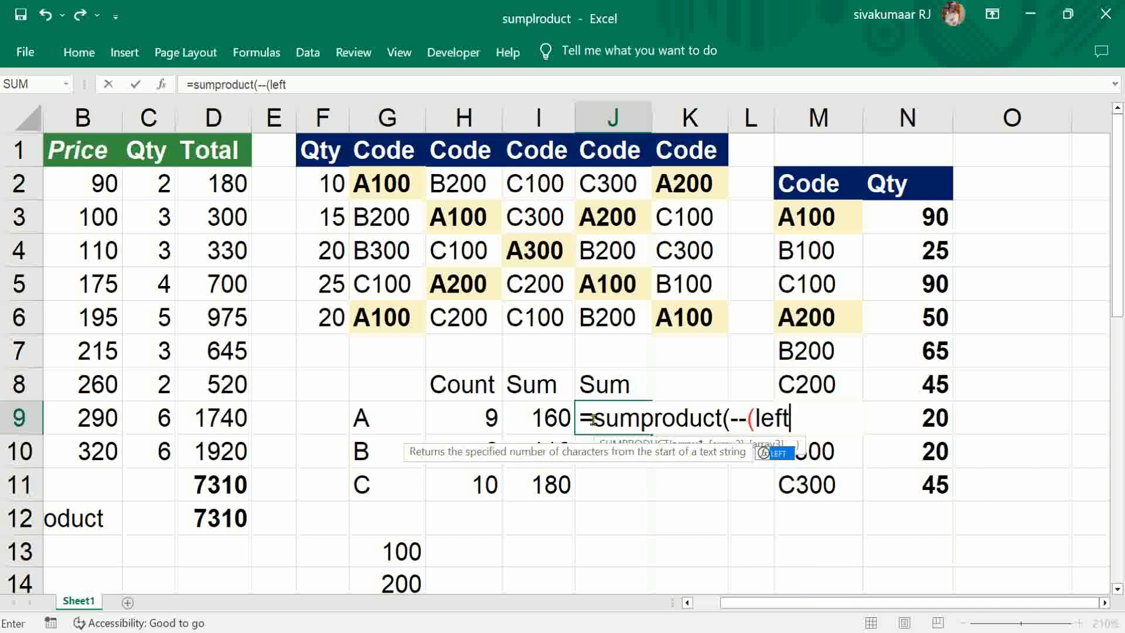
type("(")
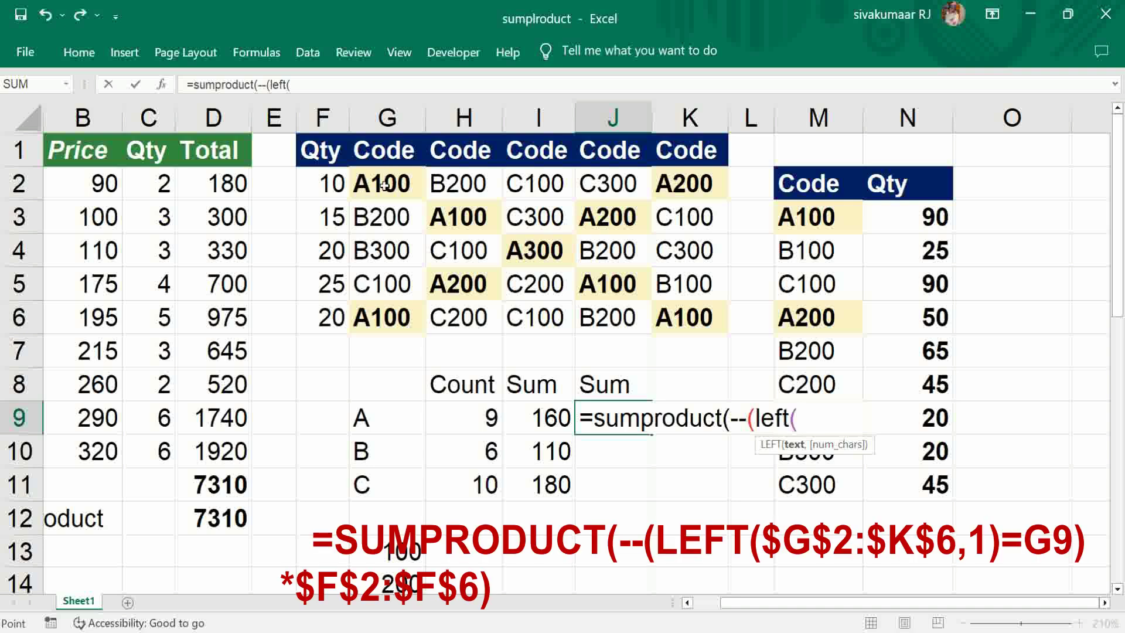
left_click_drag(384, 185, 674, 317)
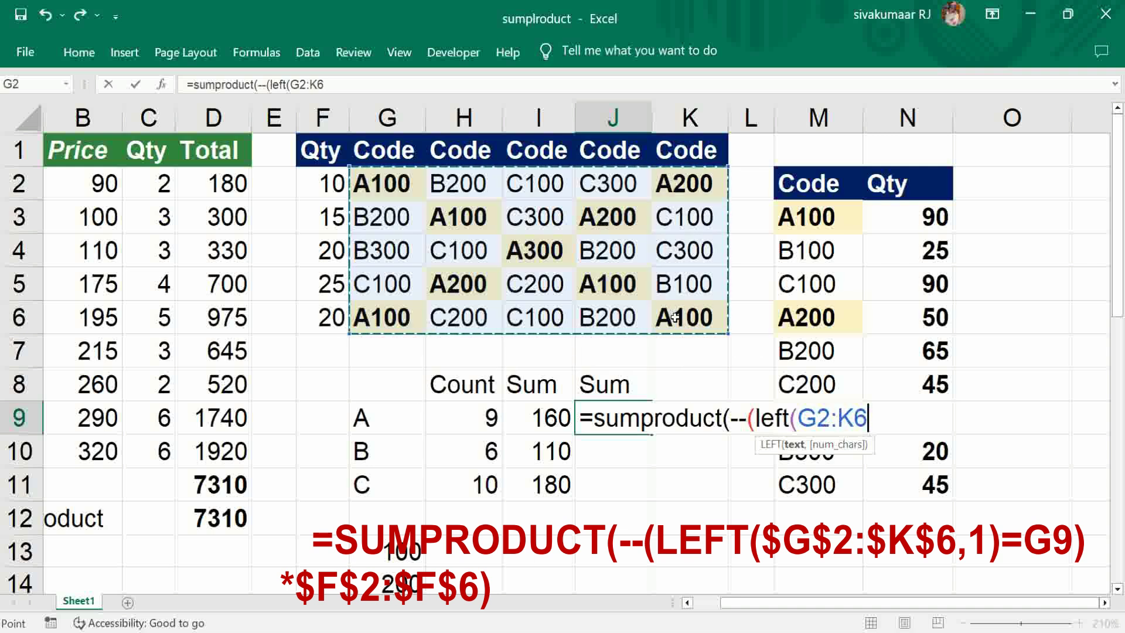
key("F4")
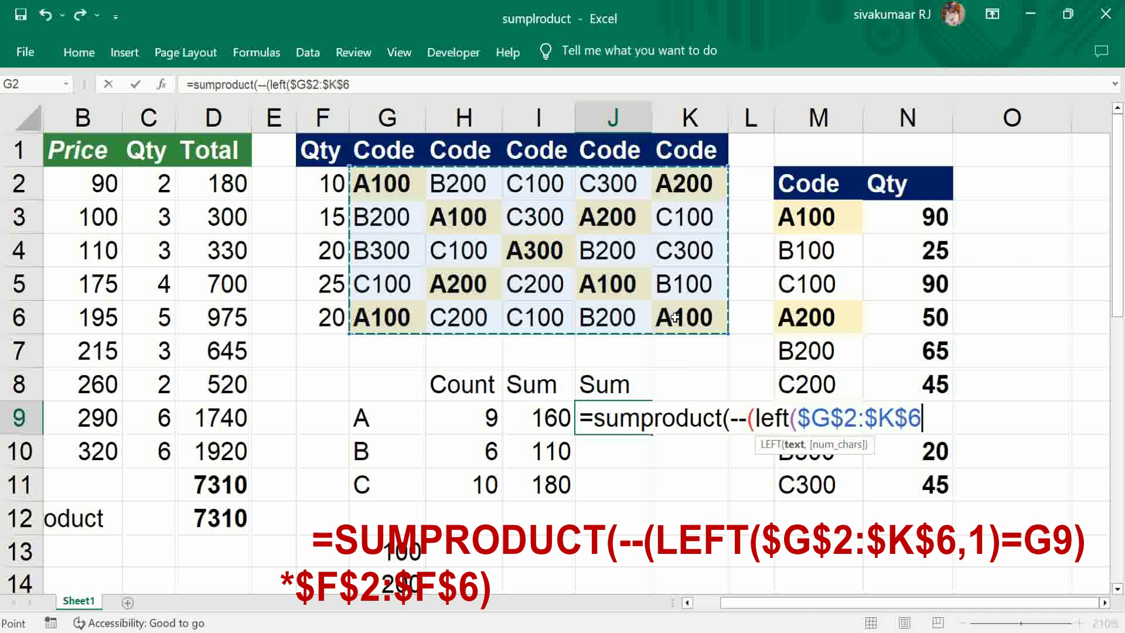
type(",1")
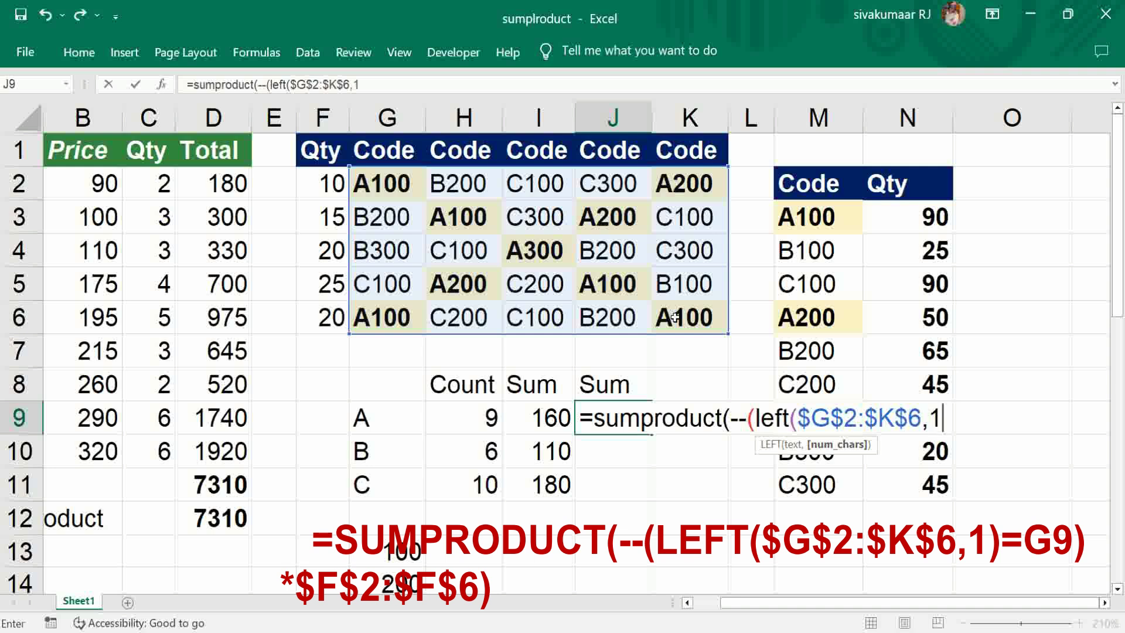
type(")")
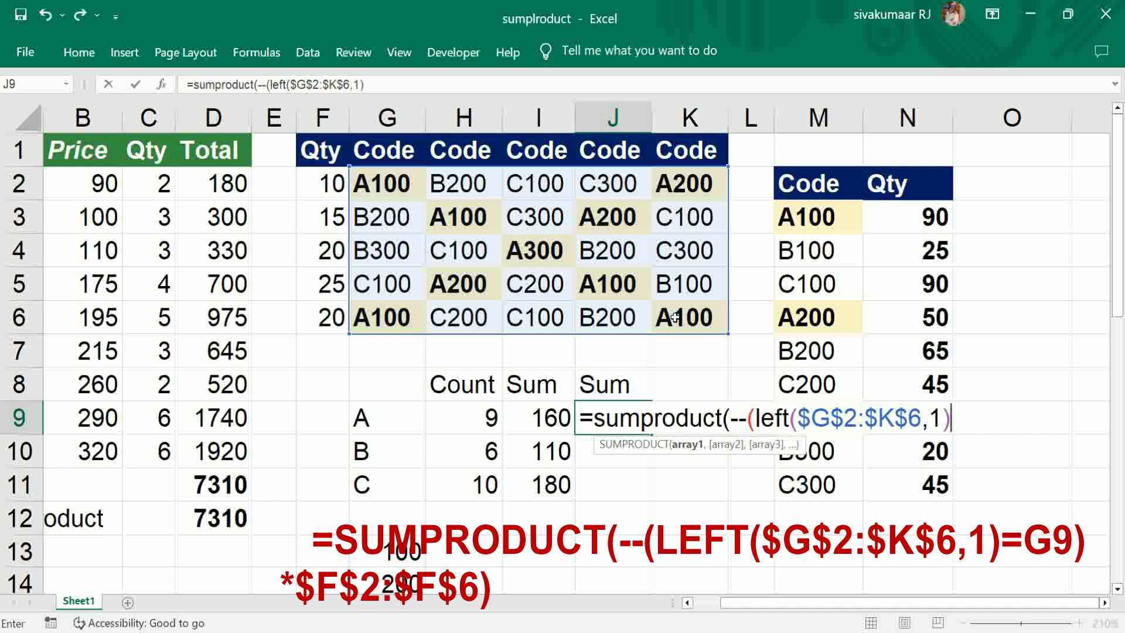
type("=")
left_click(358, 417)
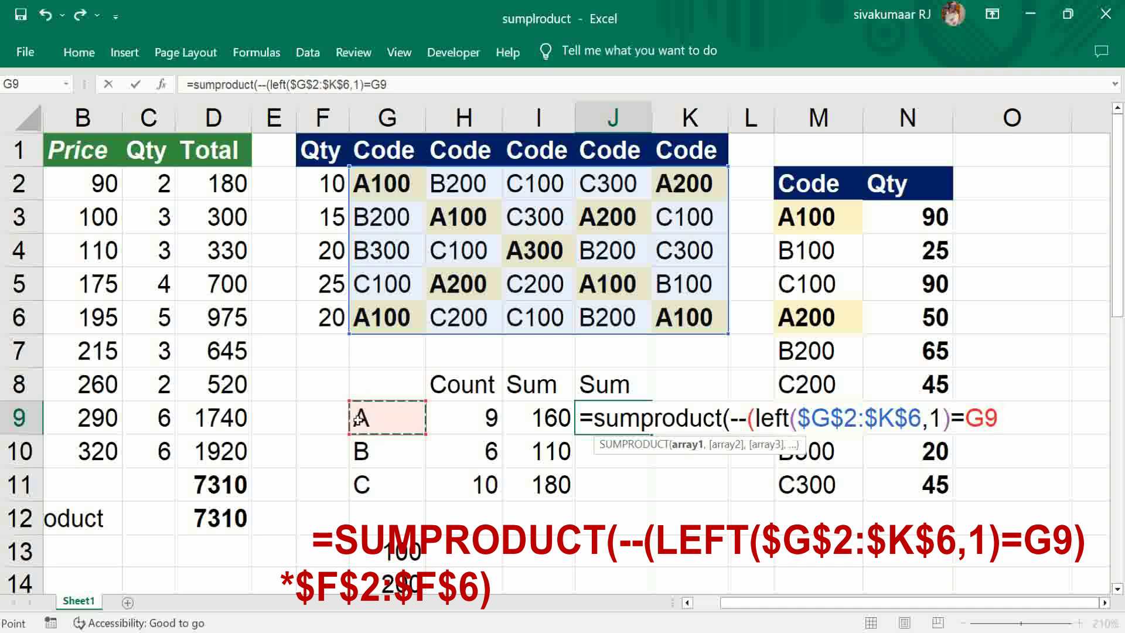
type(")")
type("*")
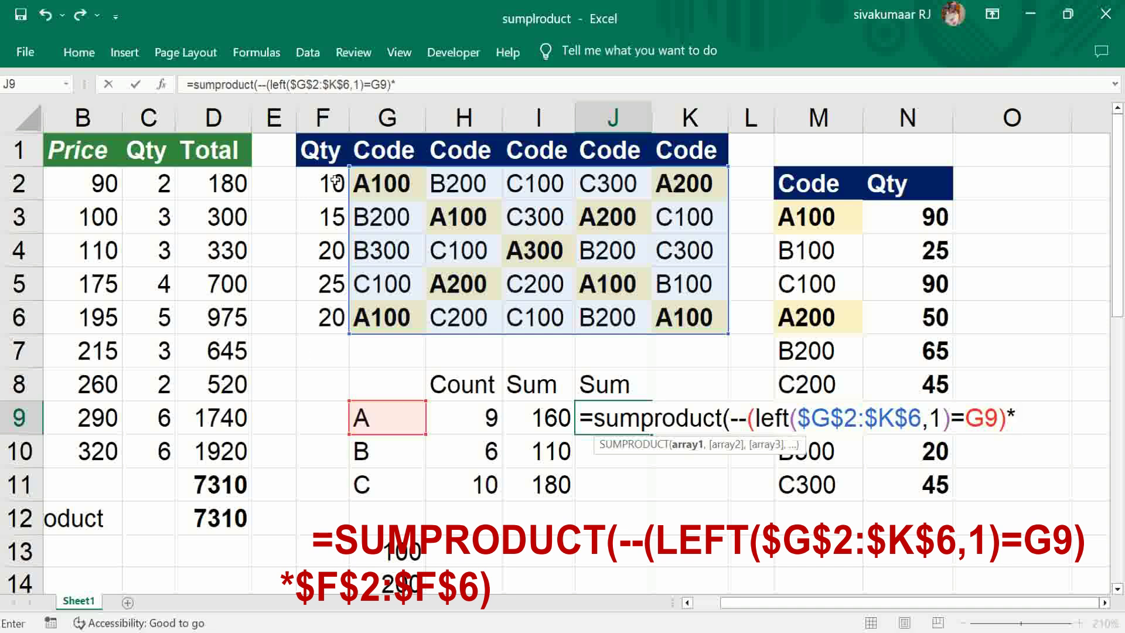
left_click_drag(335, 182, 326, 314)
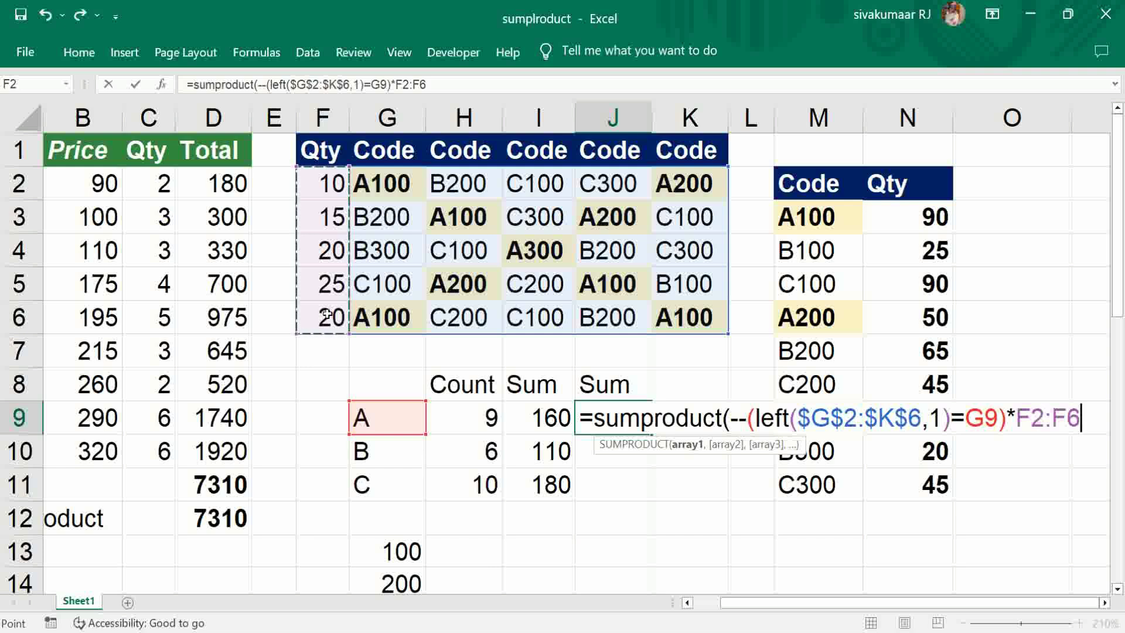
key("F4")
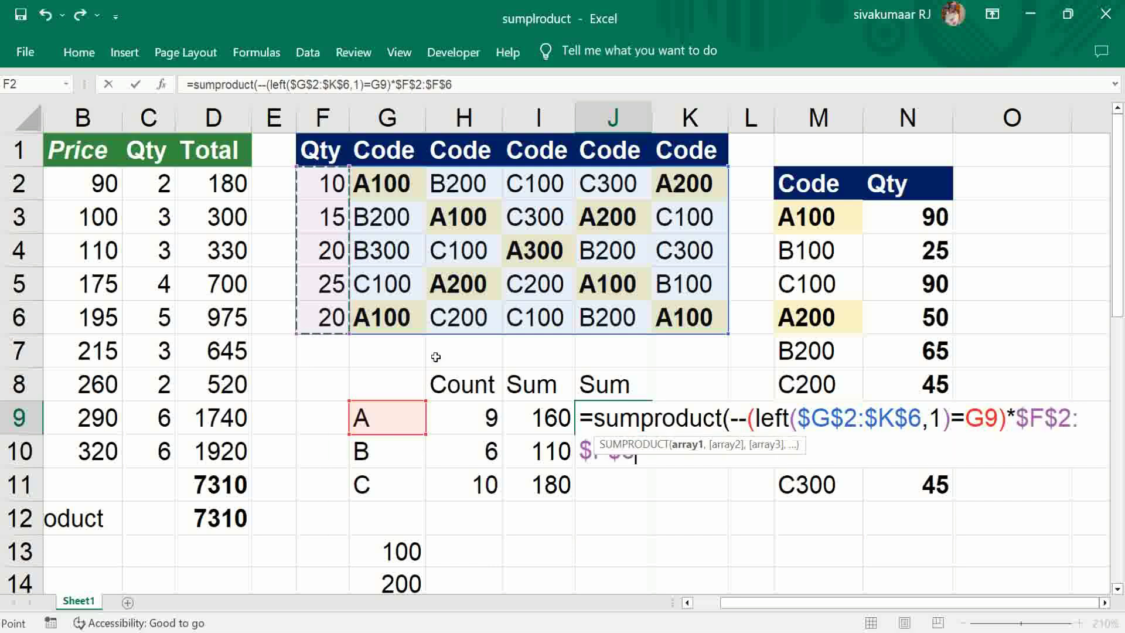
type(")")
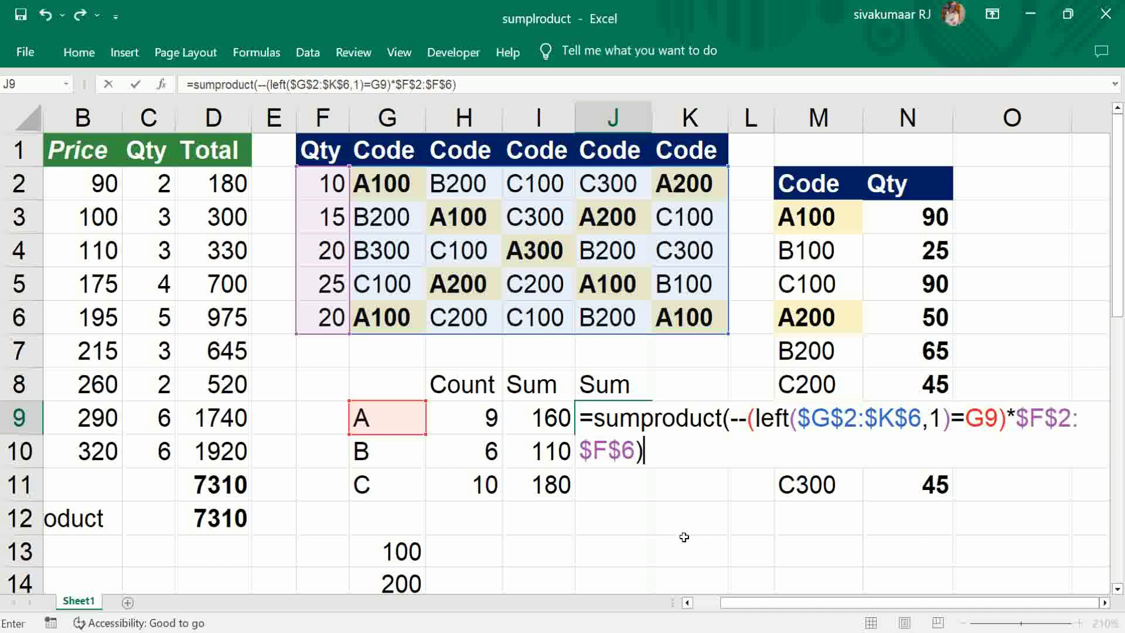
key("Tab")
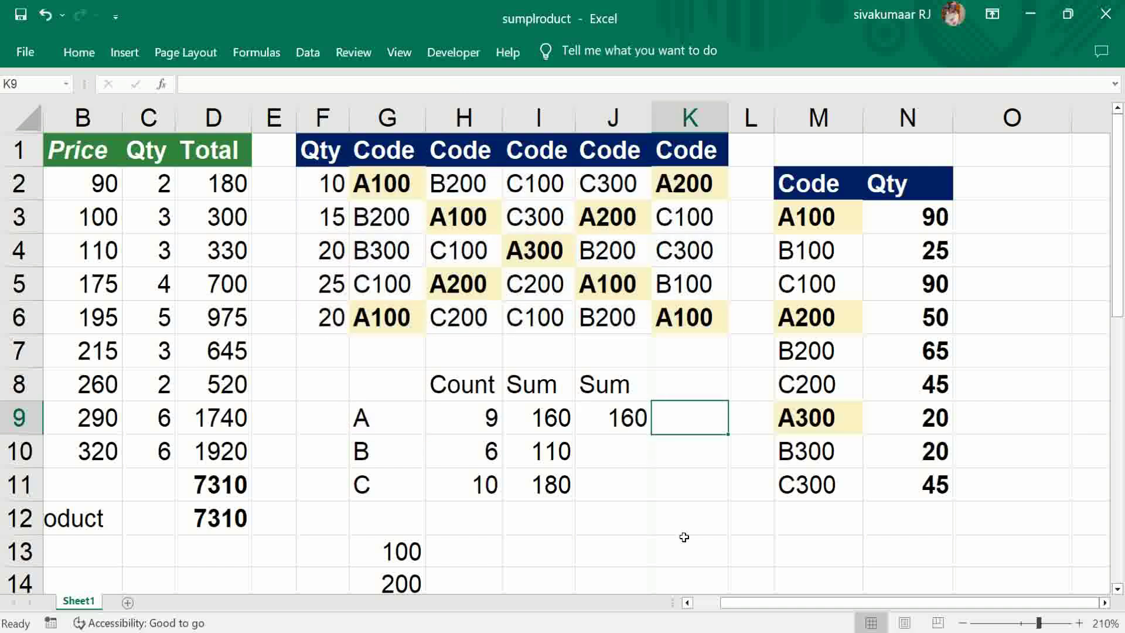
- Copy the J9 formula into J10:J11, giving 110 and 180
key("Left")
key("ctrl+c")
key("Down")
key("shift+Down")
key("Return")
- Copy the J9 formula again and paste it into H13, where it returns 0
key("Down")
key("Down")
key("Down")
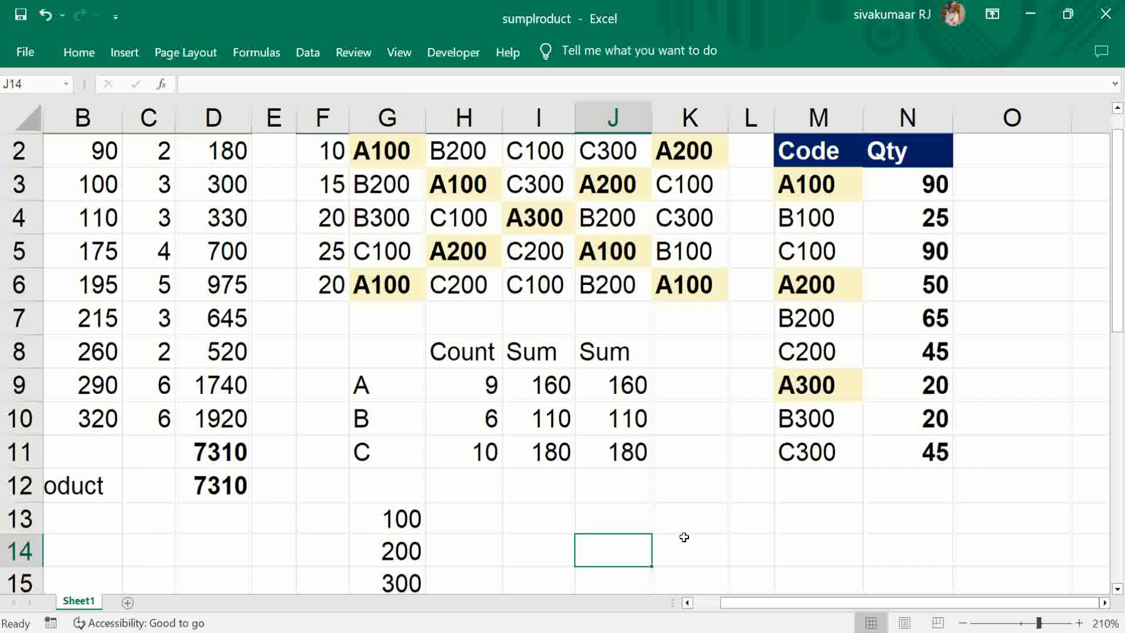
key("Down")
key("Up")
key("Up")
key("Left")
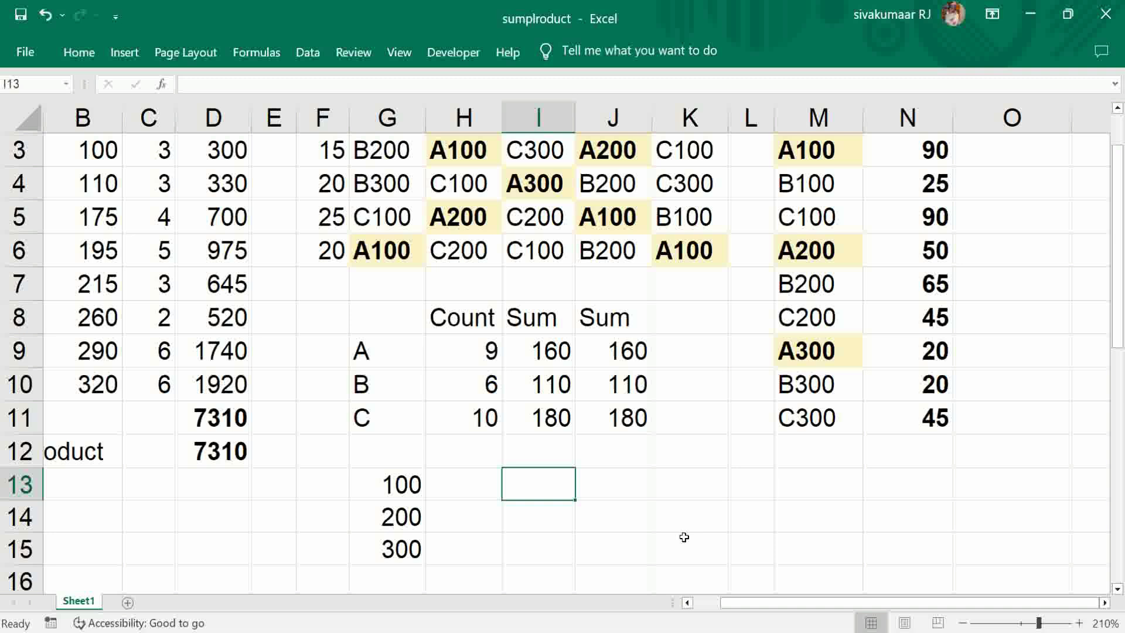
key("Left")
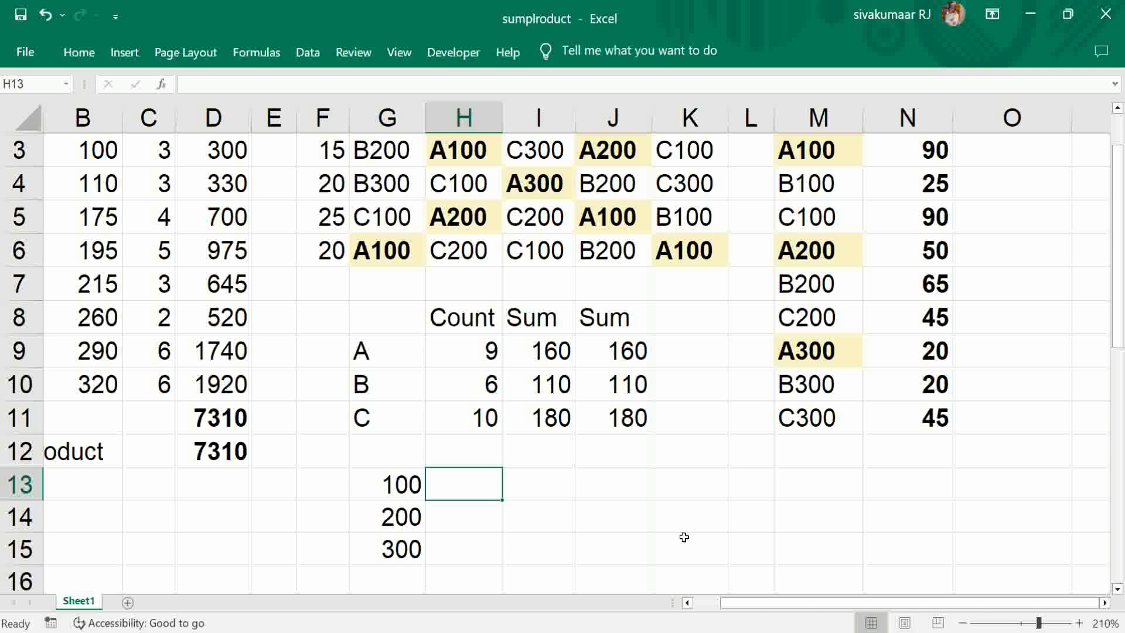
key("Up")
key("Up")
key("Up")
key("Right")
key("Right")
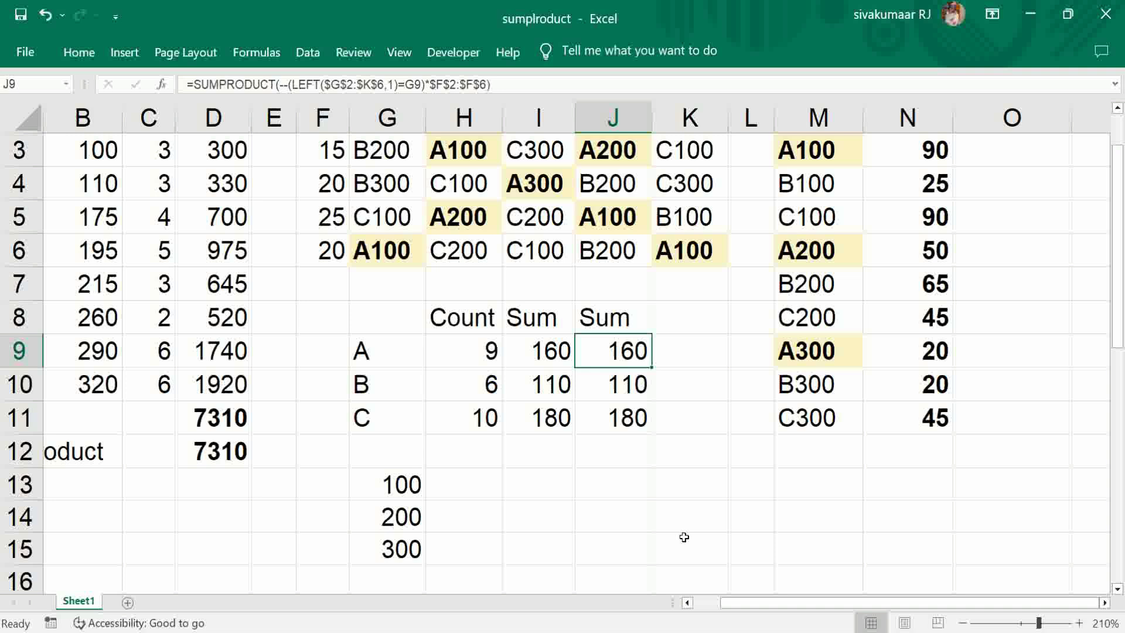
key("ctrl+c")
key("Down")
key("Down")
key("Down")
key("Down")
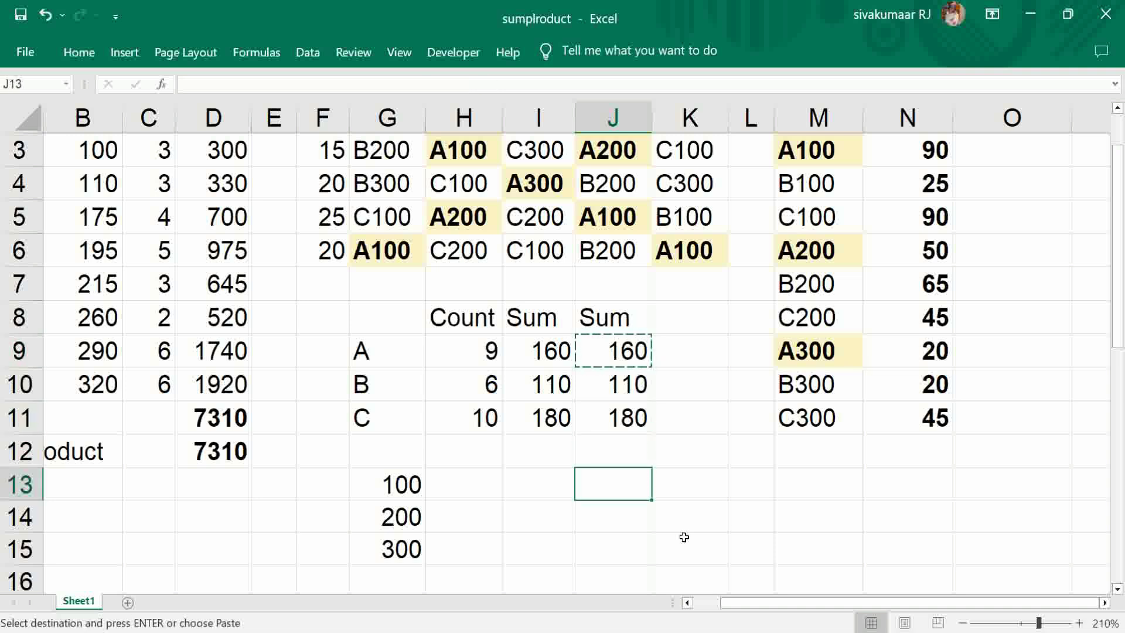
key("Left")
key("Left")
key("Return")
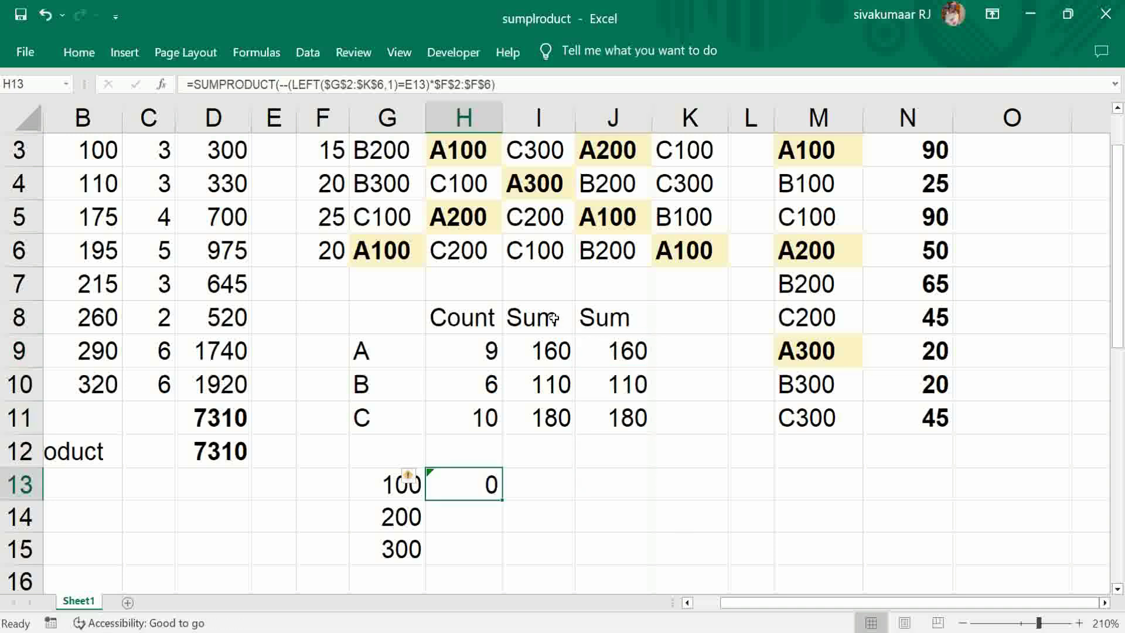
- Change H13's LEFT(...,1)=E13 test to RIGHT(...,3)="100", giving 205
double_click(454, 488)
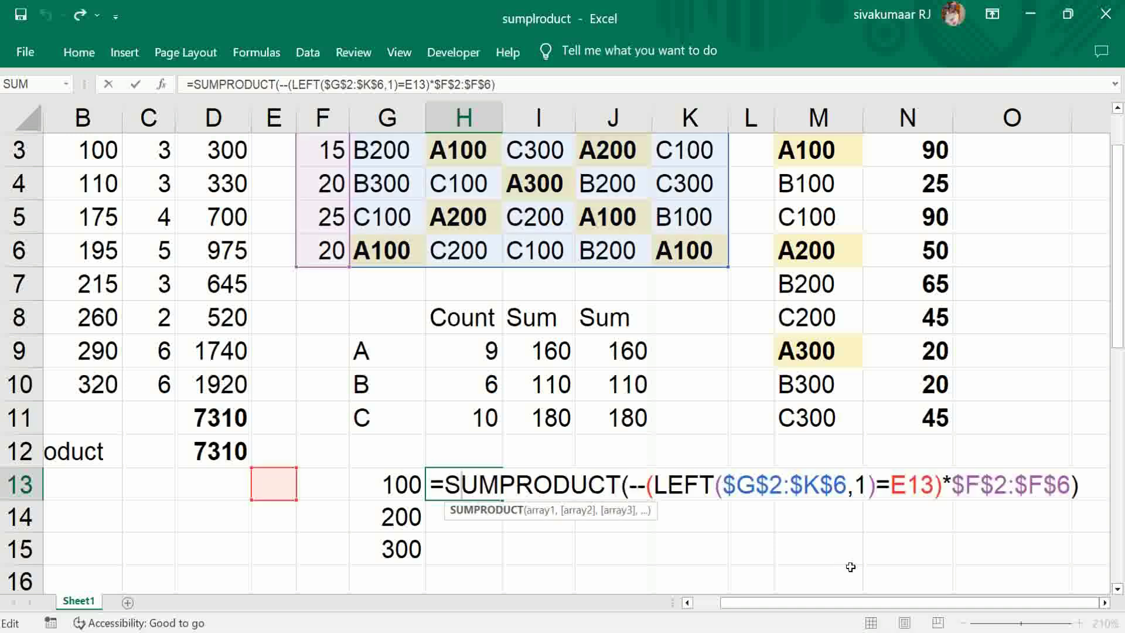
left_click(711, 485)
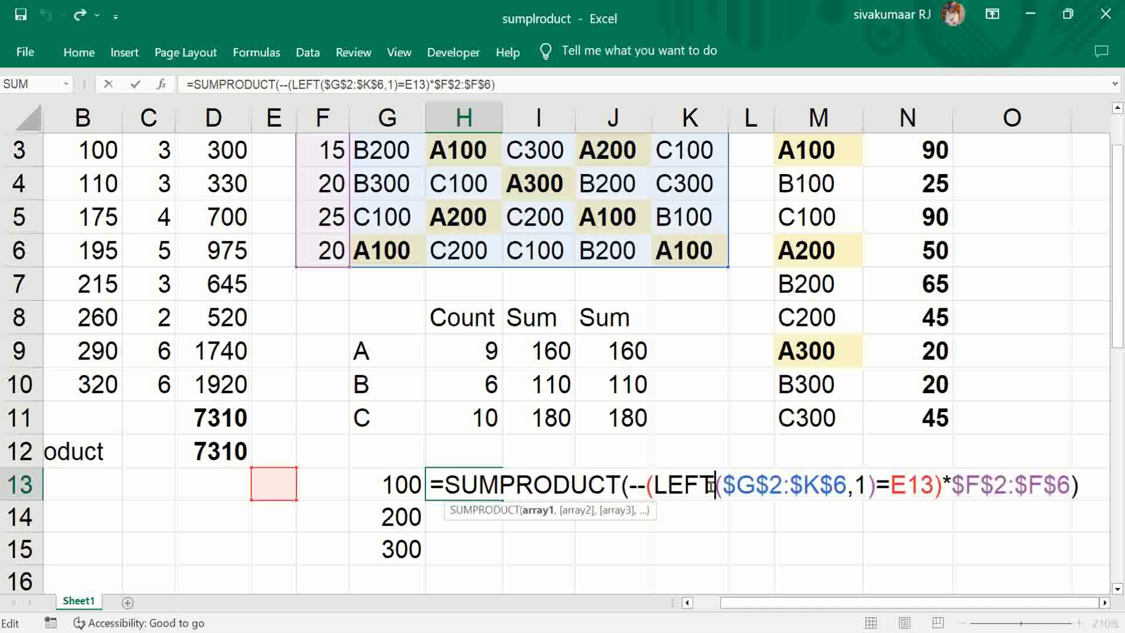
key("BackSpace")
key("BackSpace")
key("BackSpace")
key("BackSpace")
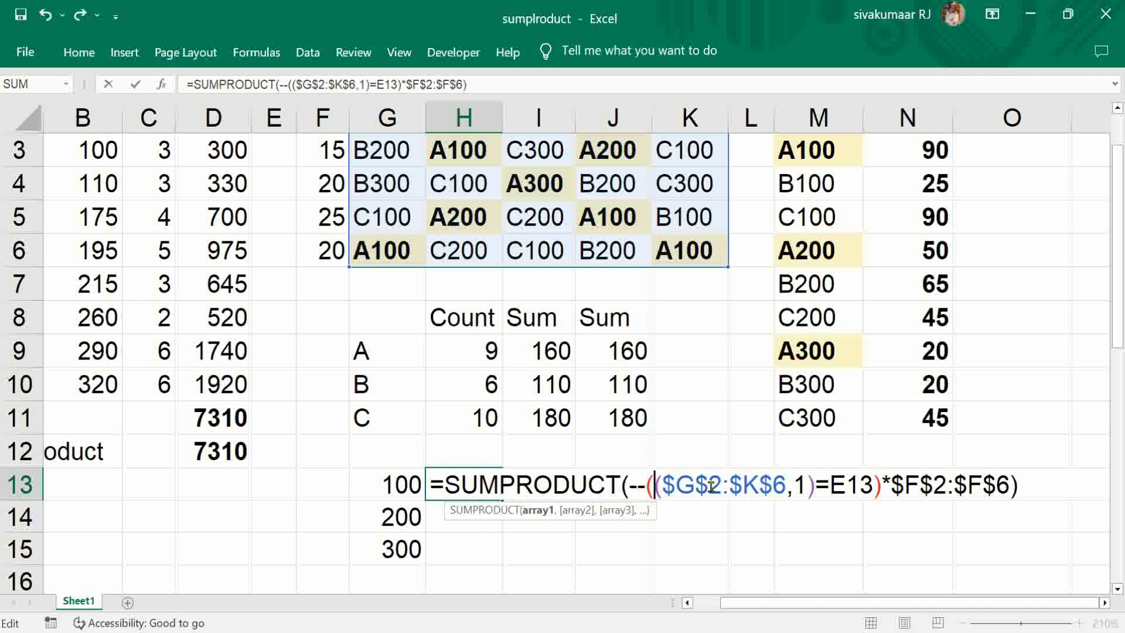
type("right")
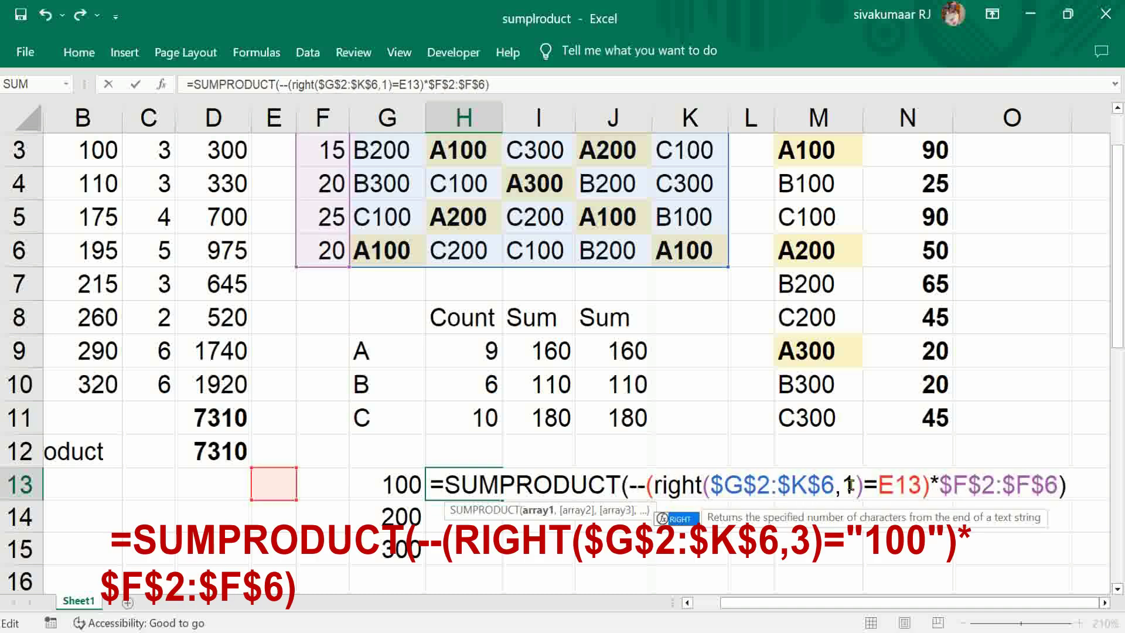
left_click(853, 485)
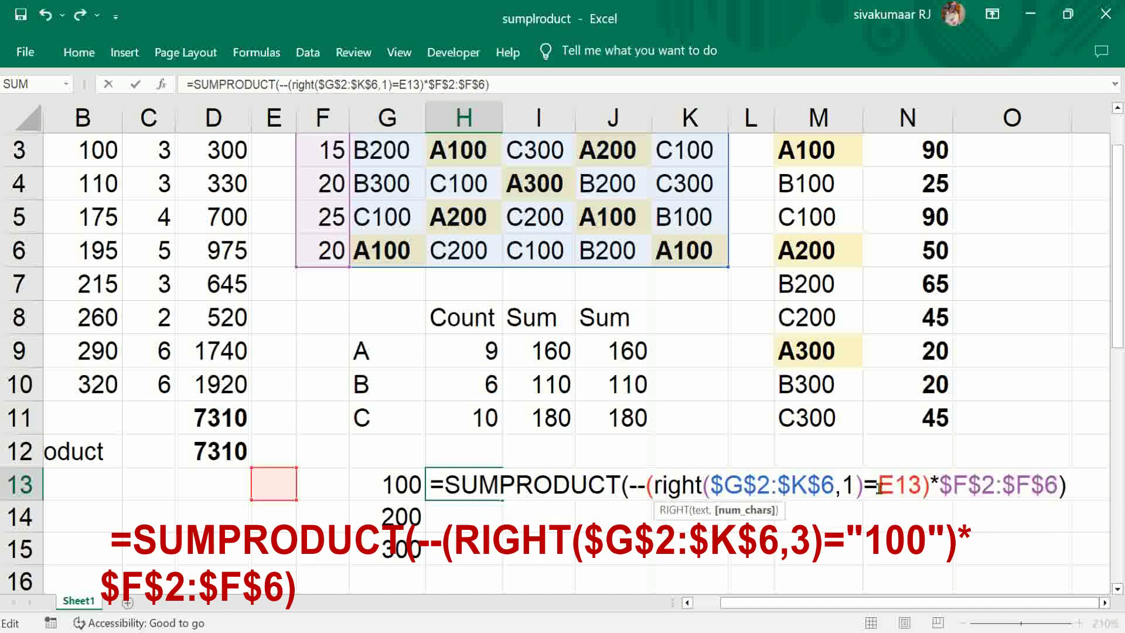
key("BackSpace")
type("3")
left_click(881, 484)
type("\"")
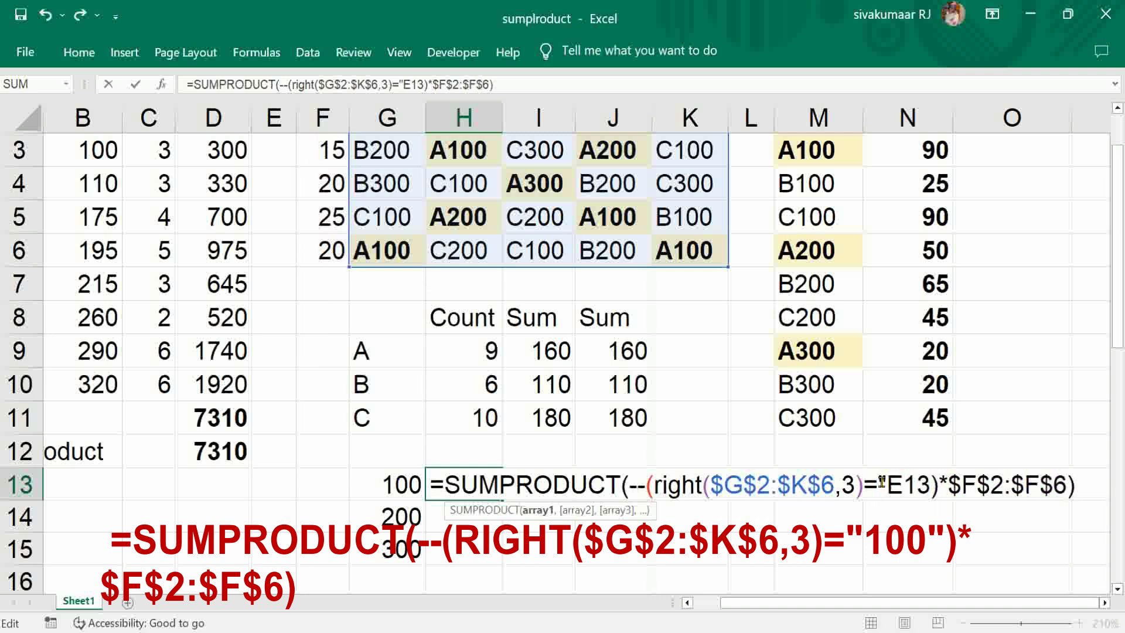
type("100")
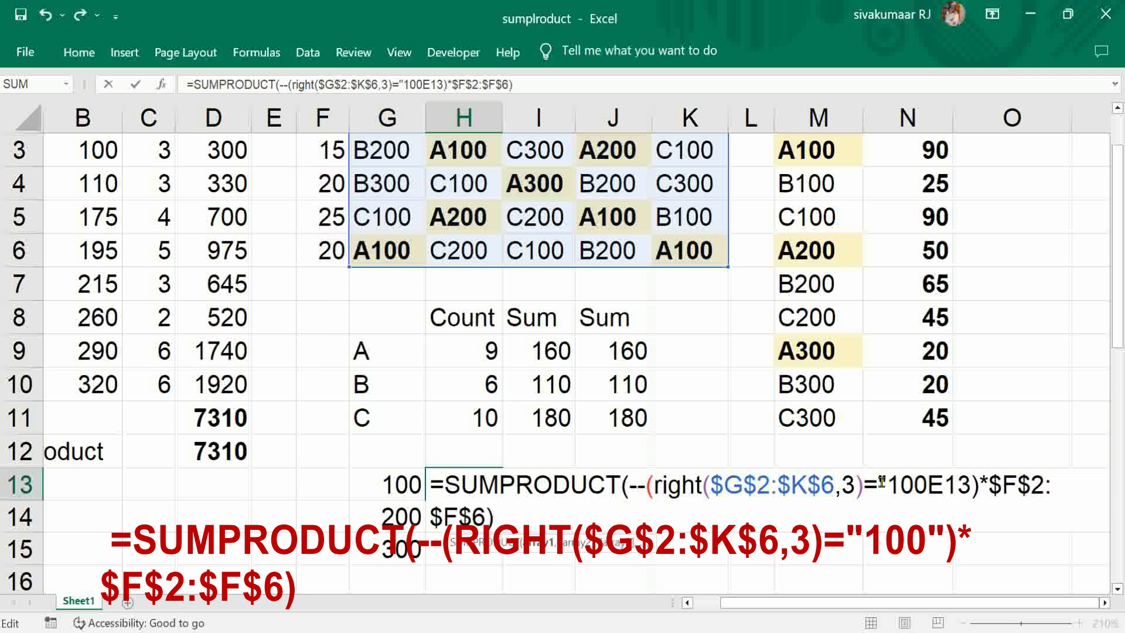
type("\"")
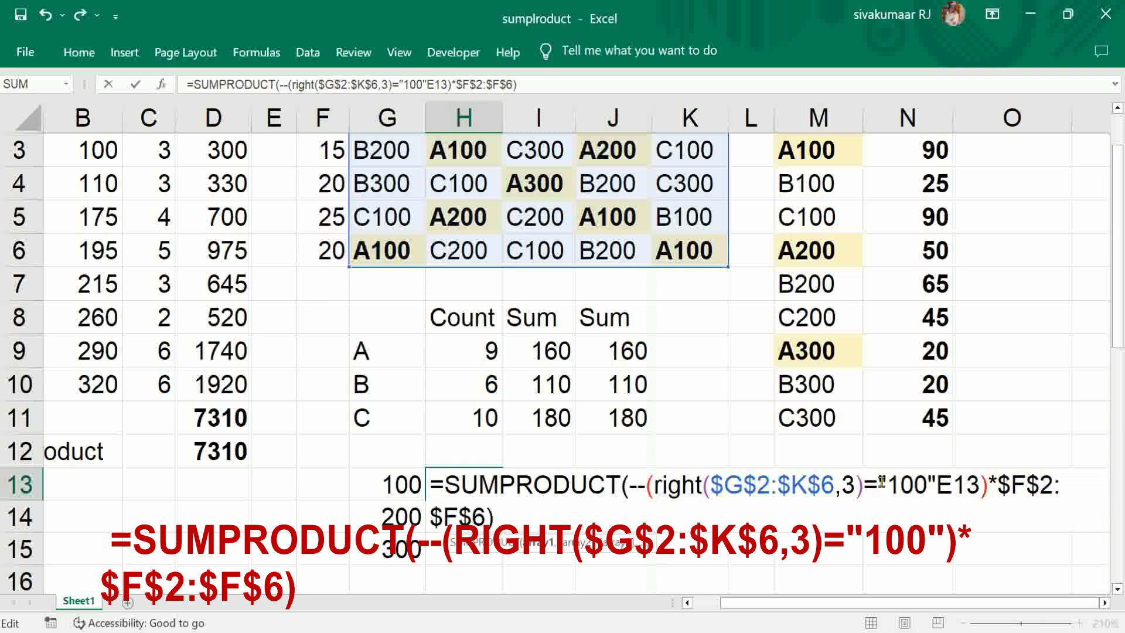
key("Delete")
key("Delete")
key("Delete")
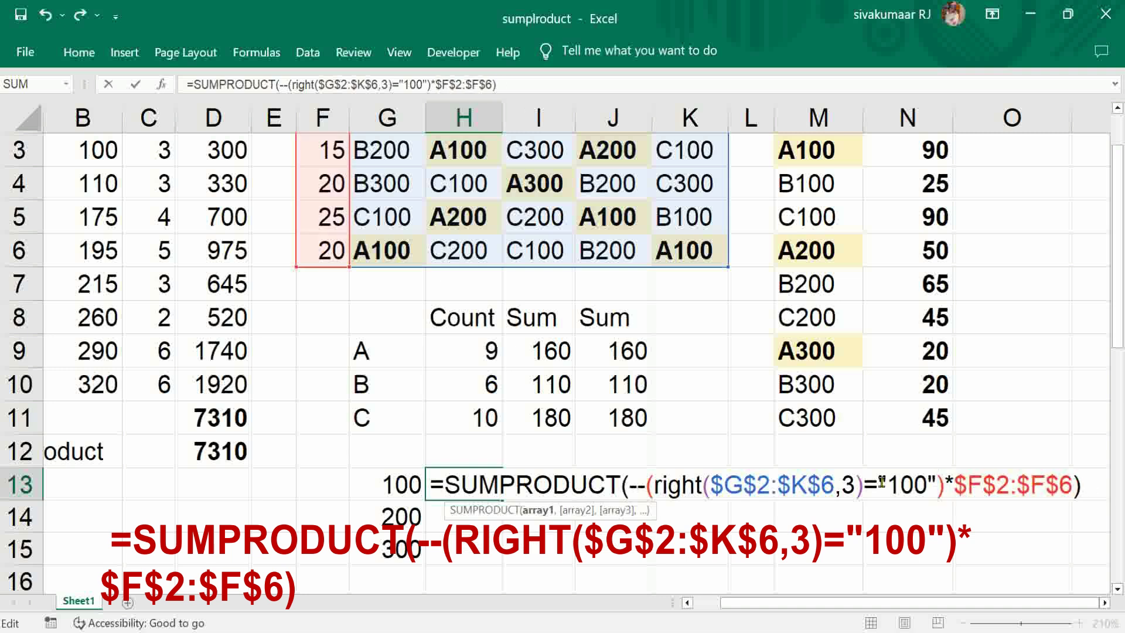
key("Tab")
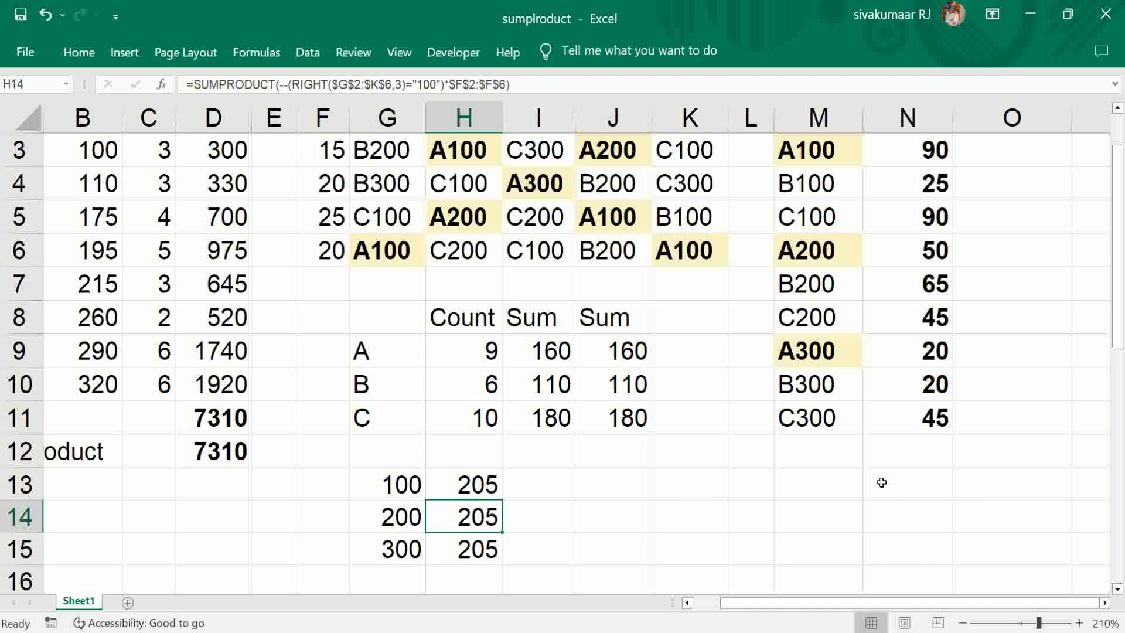
- Change the H14 SUMPRODUCT criterion from 100 to 200 so it totals 160
double_click(464, 519)
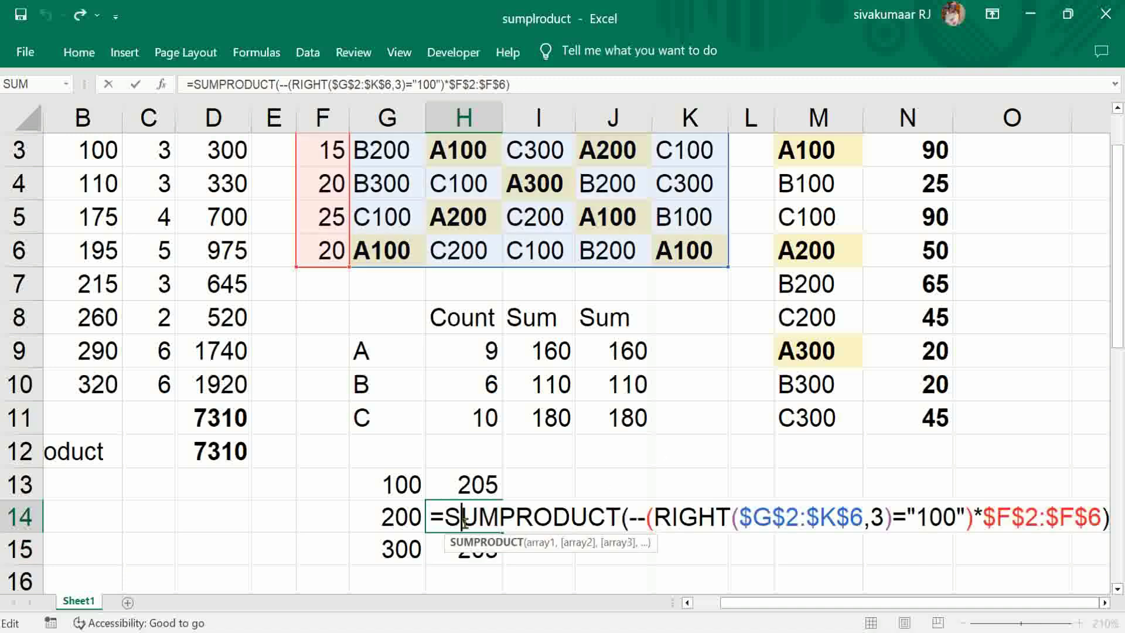
left_click(929, 517)
key("BackSpace")
type("2")
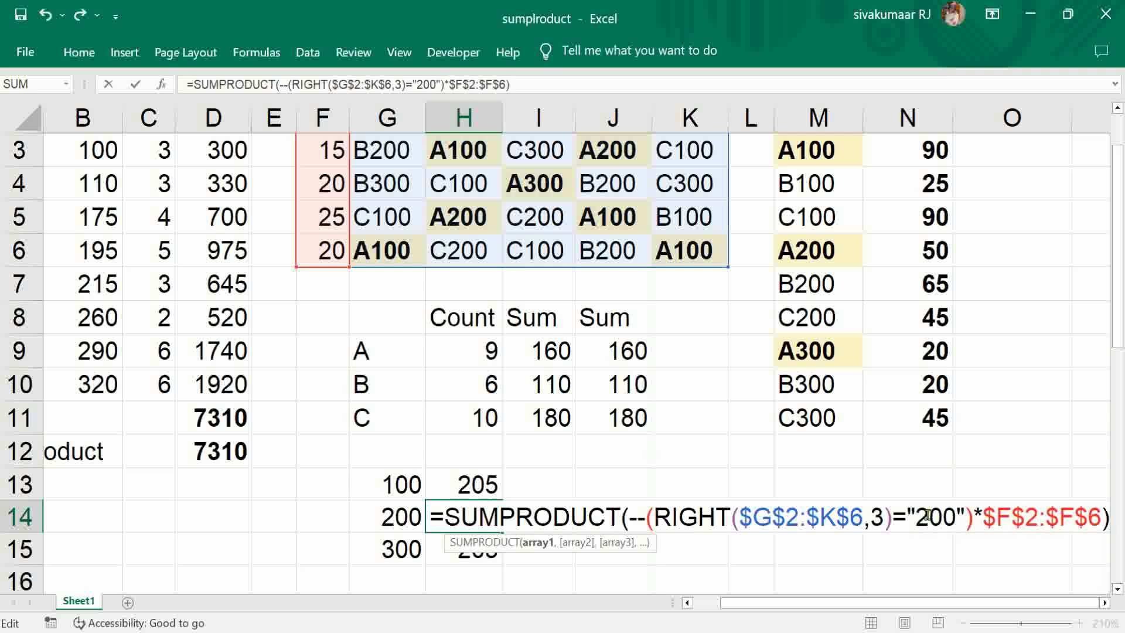
key("Tab")
- Change the H15 criterion from 100 to 300 so it totals 85
key("Down")
key("Left")
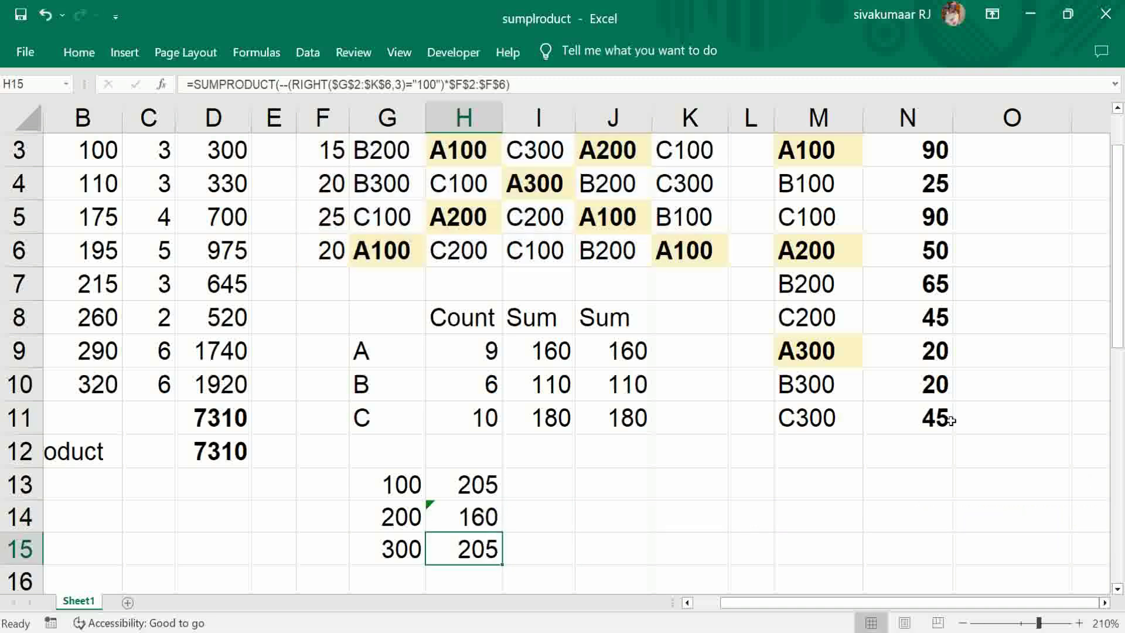
double_click(491, 534)
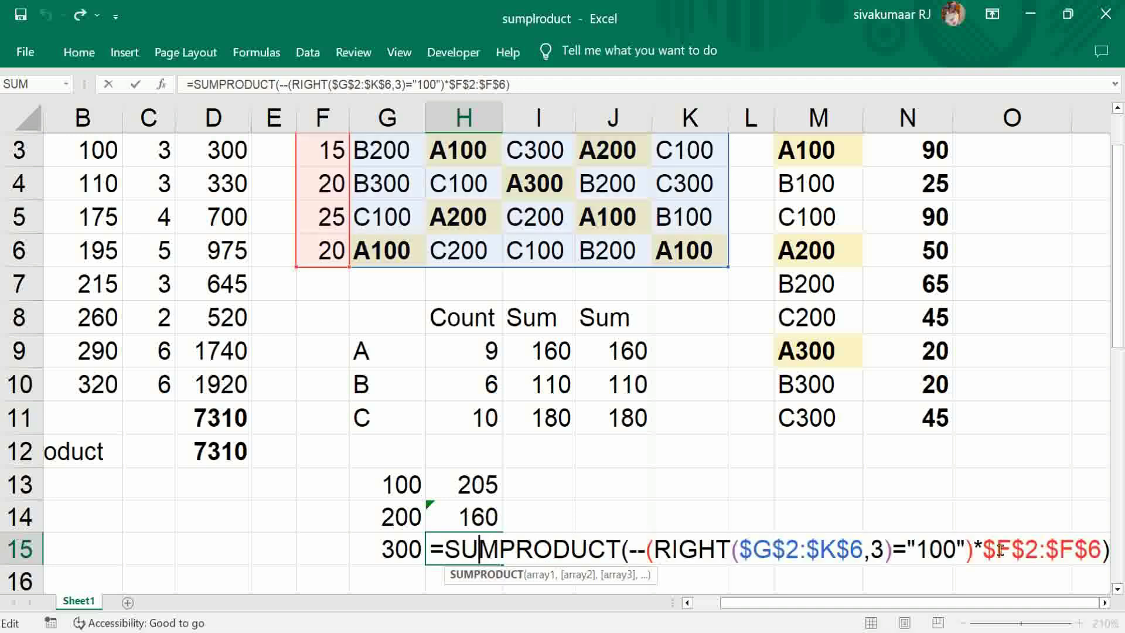
left_click(927, 549)
key("BackSpace")
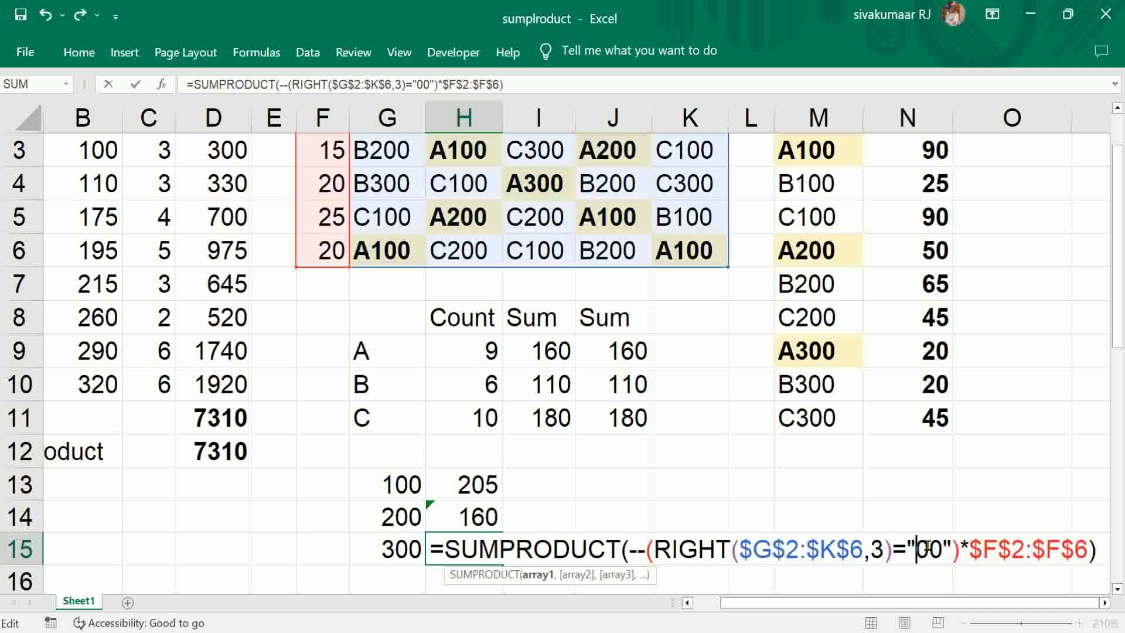
type("3")
key("Return")
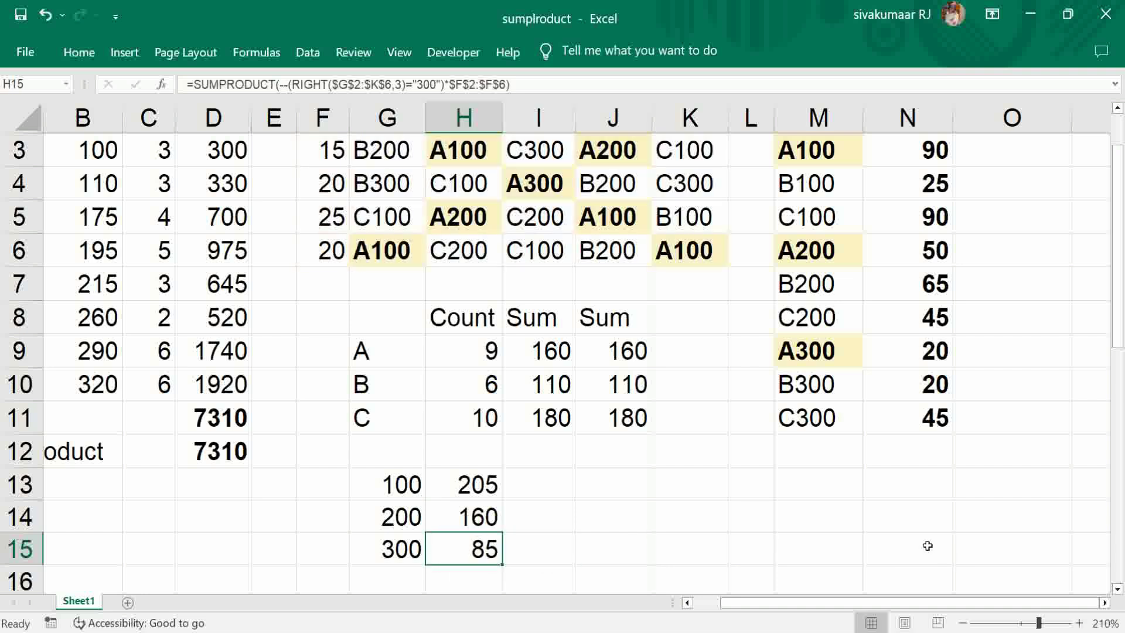